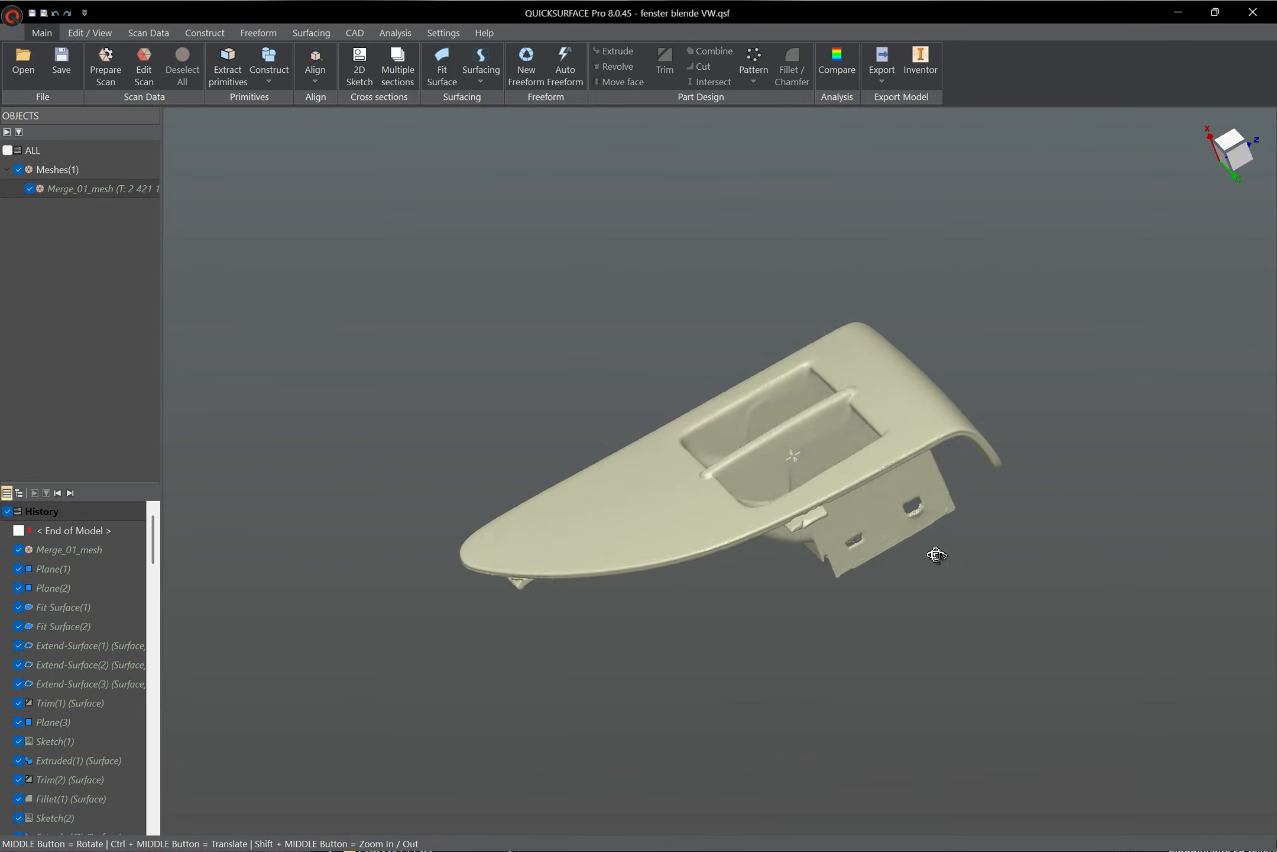
# Step: Roll the model history forward from the scan mesh through Plane(1), Plane(2) and the first two fitted surfaces, up to Fit Surface(2)
pyautogui.click(71, 492)
pyautogui.click(71, 492)
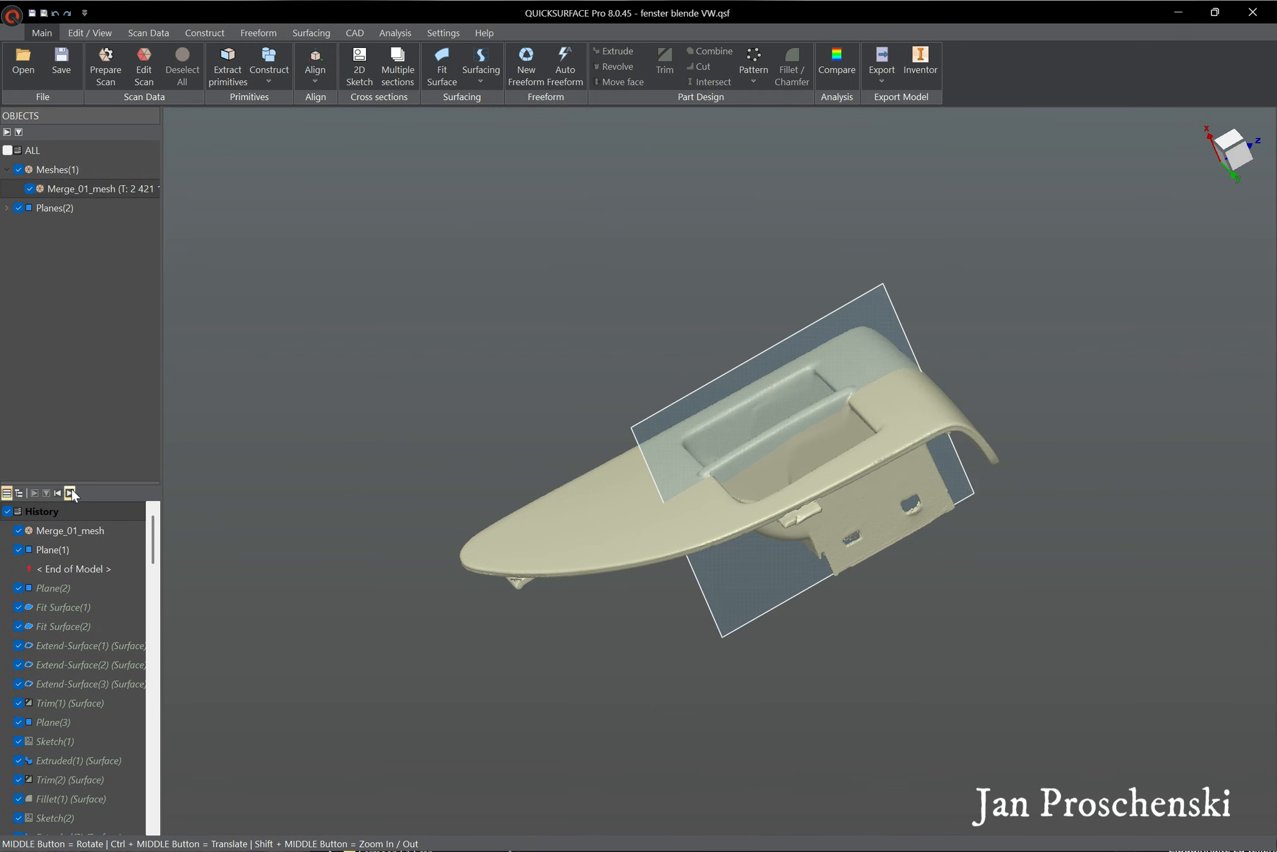
pyautogui.click(71, 492)
pyautogui.click(71, 492)
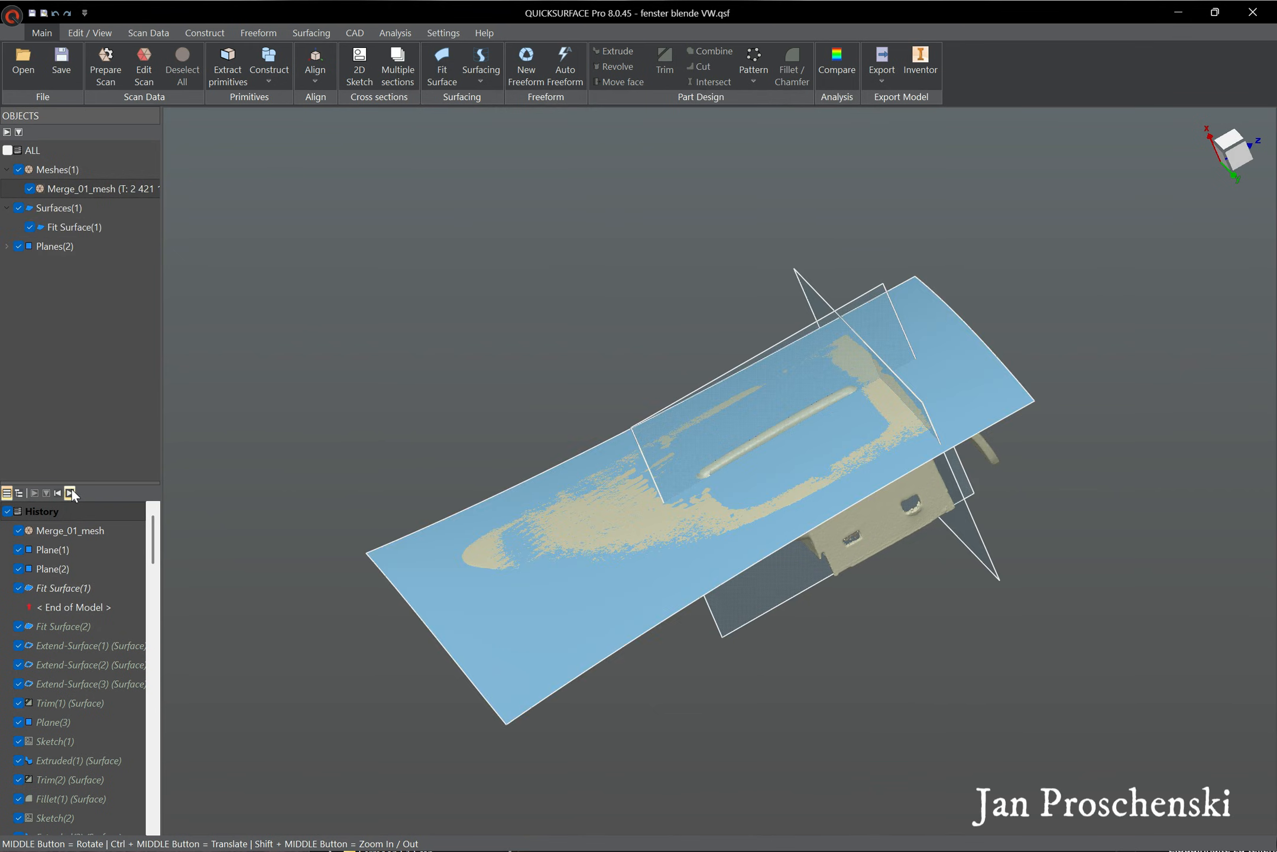
pyautogui.click(71, 492)
pyautogui.moveTo(1120, 531); pyautogui.dragTo(828, 508, button='middle')
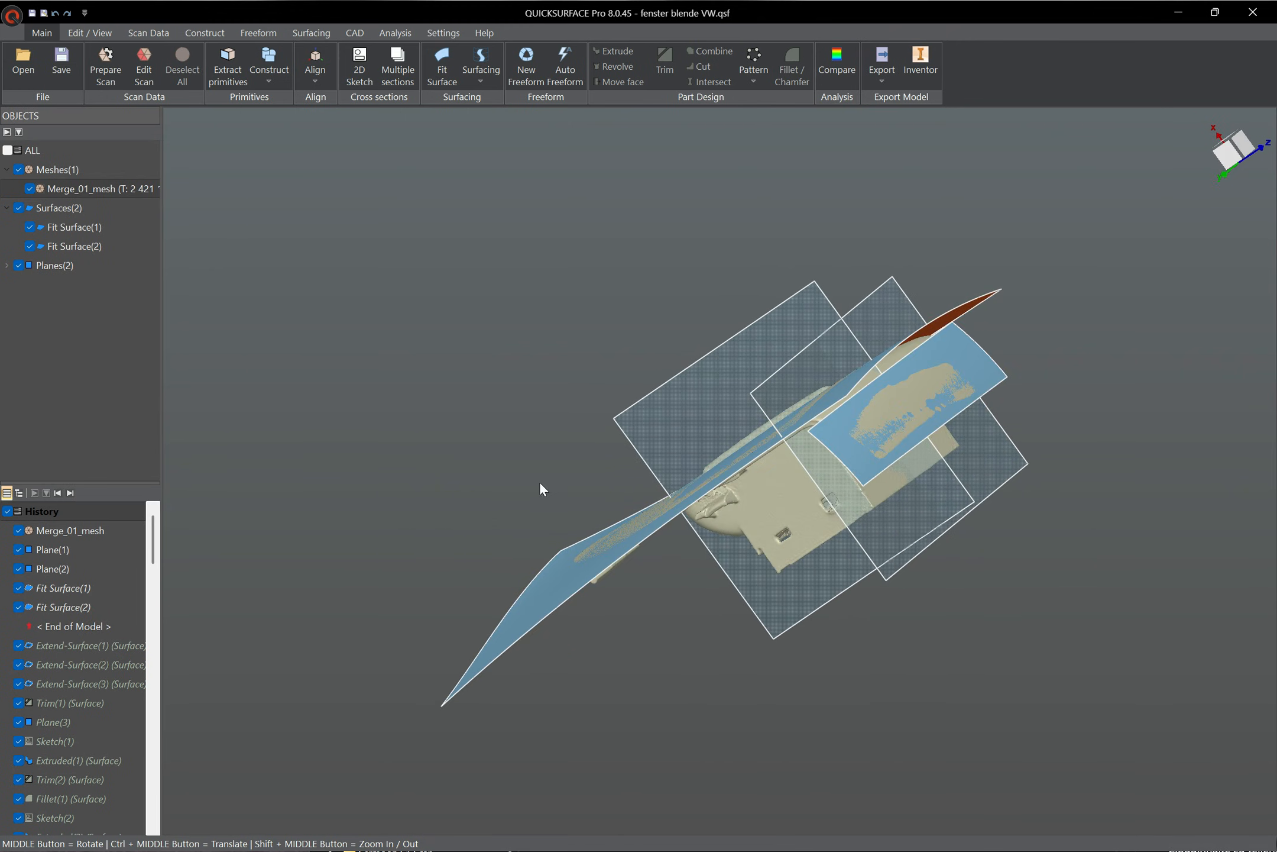
# Step: Advance the end-of-model marker past the three surface extensions and Trim(1), up to Plane(3)
pyautogui.click(70, 492)
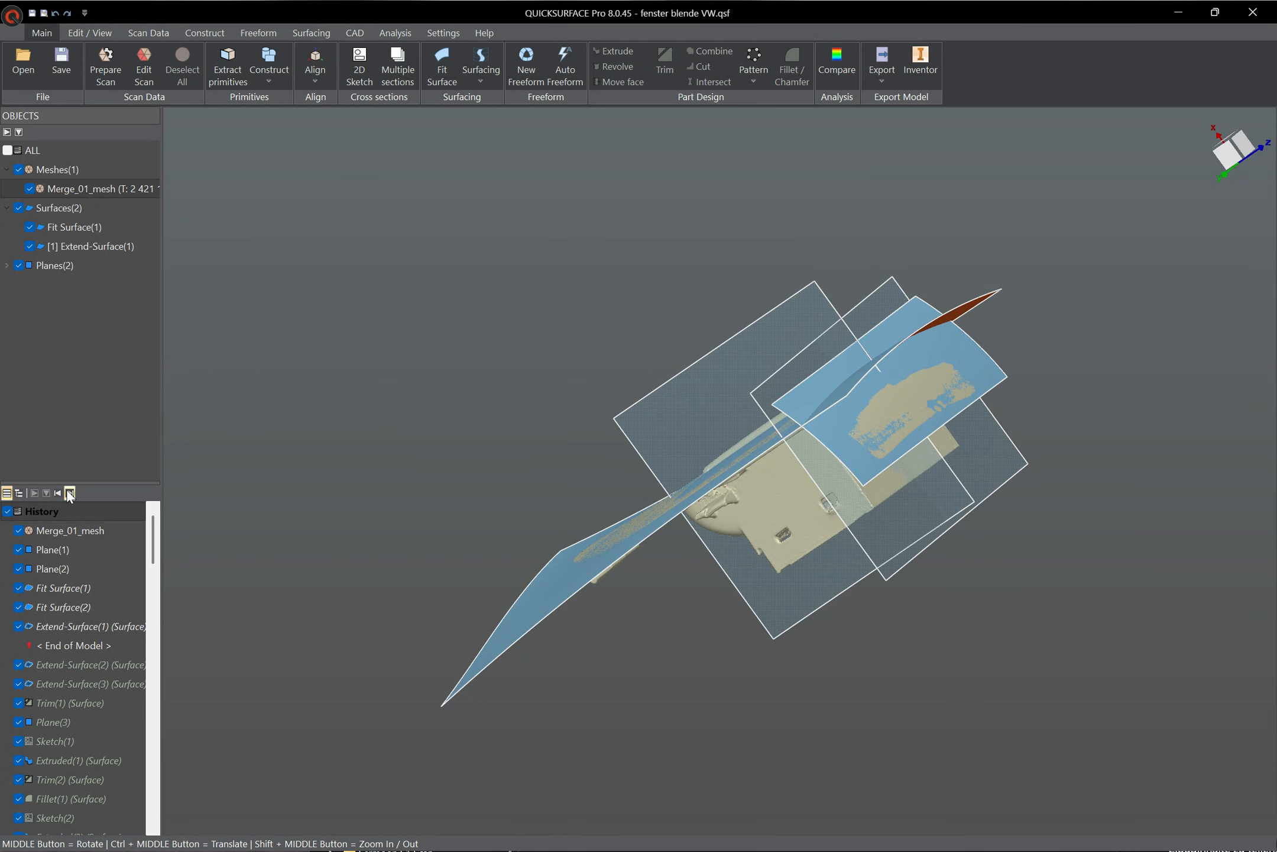
pyautogui.click(70, 493)
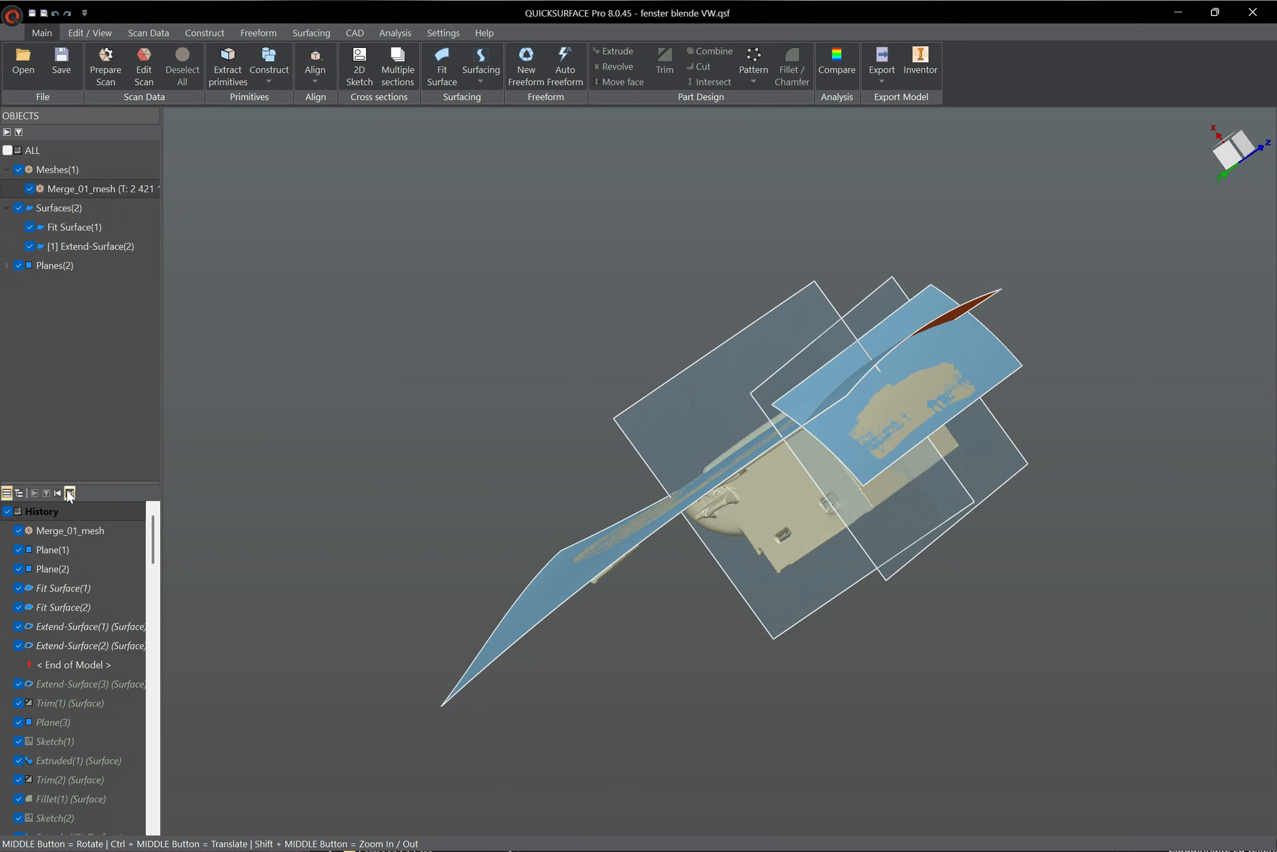
pyautogui.click(71, 493)
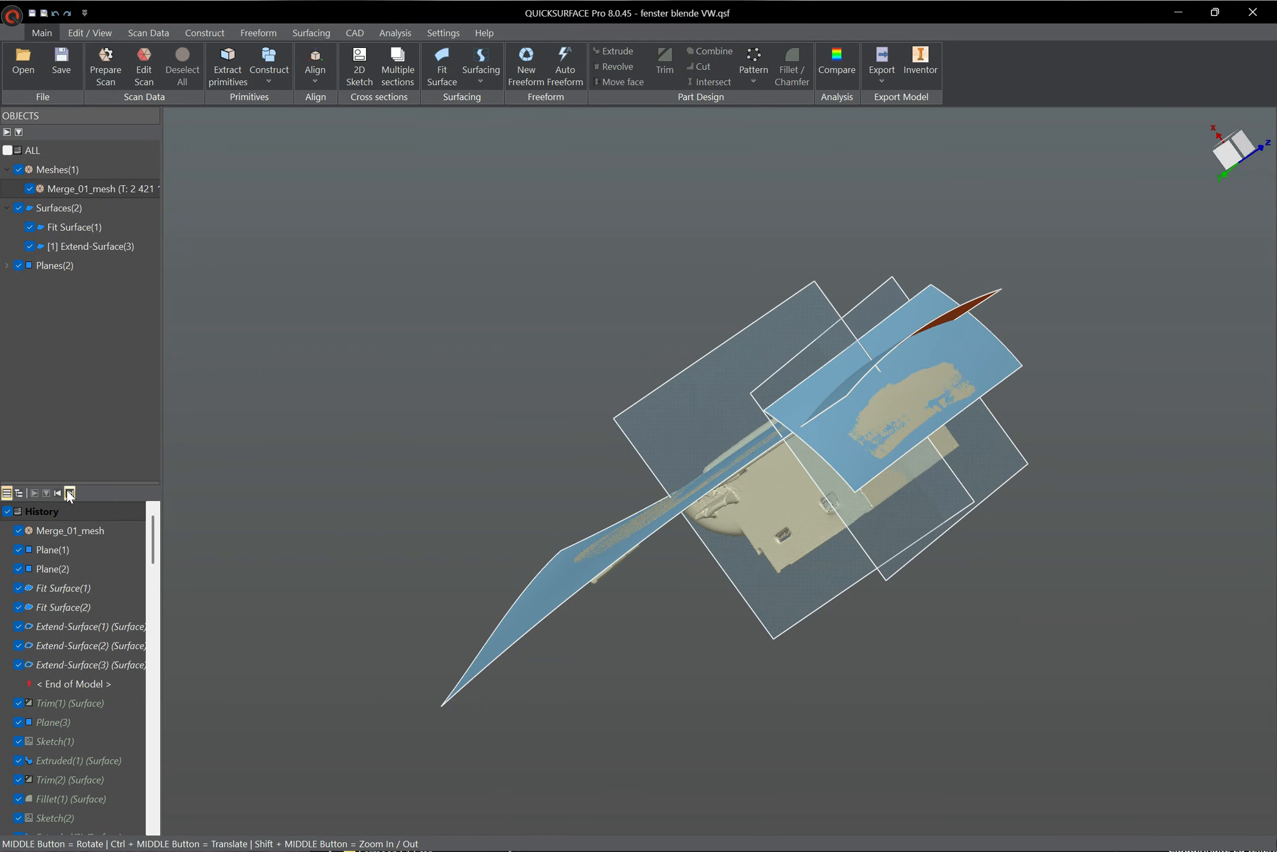
pyautogui.click(70, 493)
pyautogui.click(70, 493)
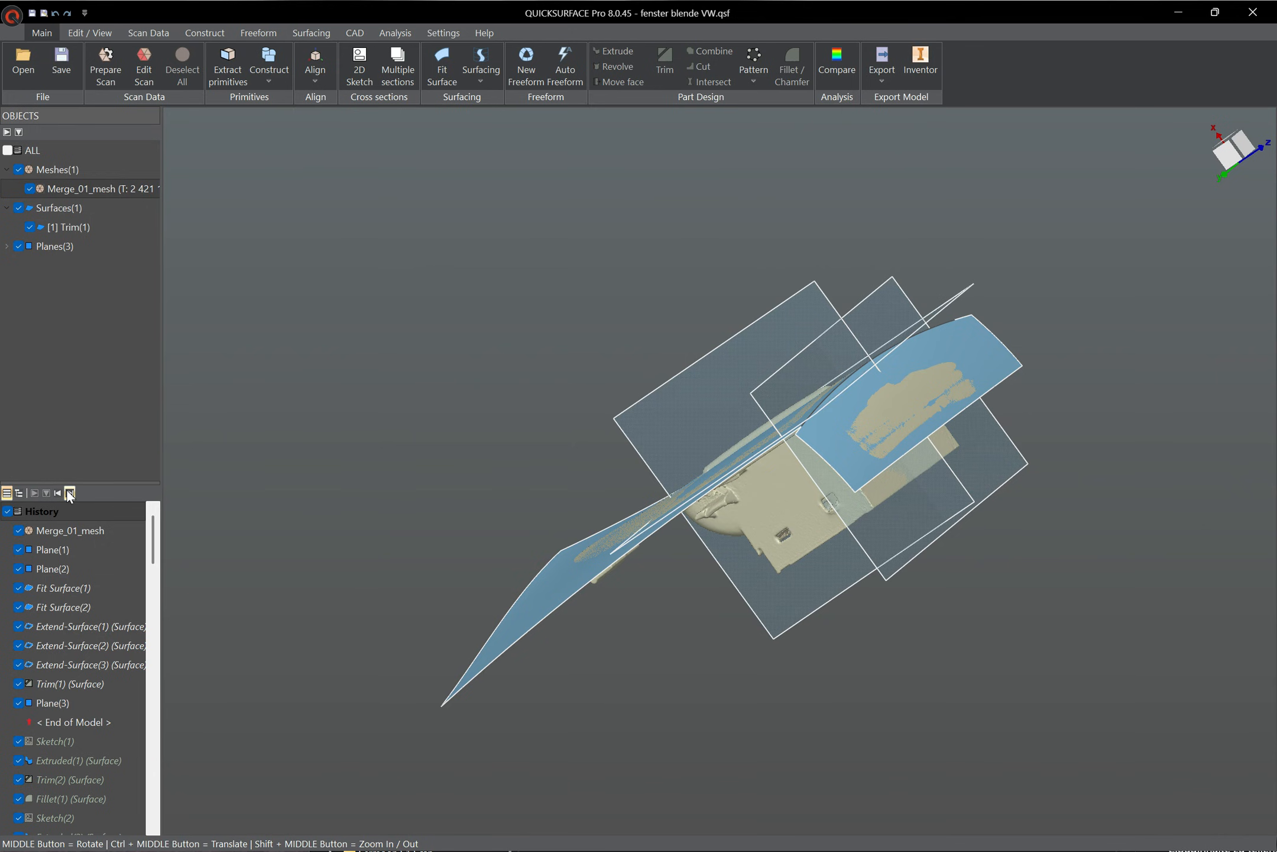
pyautogui.moveTo(350, 385); pyautogui.dragTo(319, 485, button='middle')
pyautogui.click(124, 519)
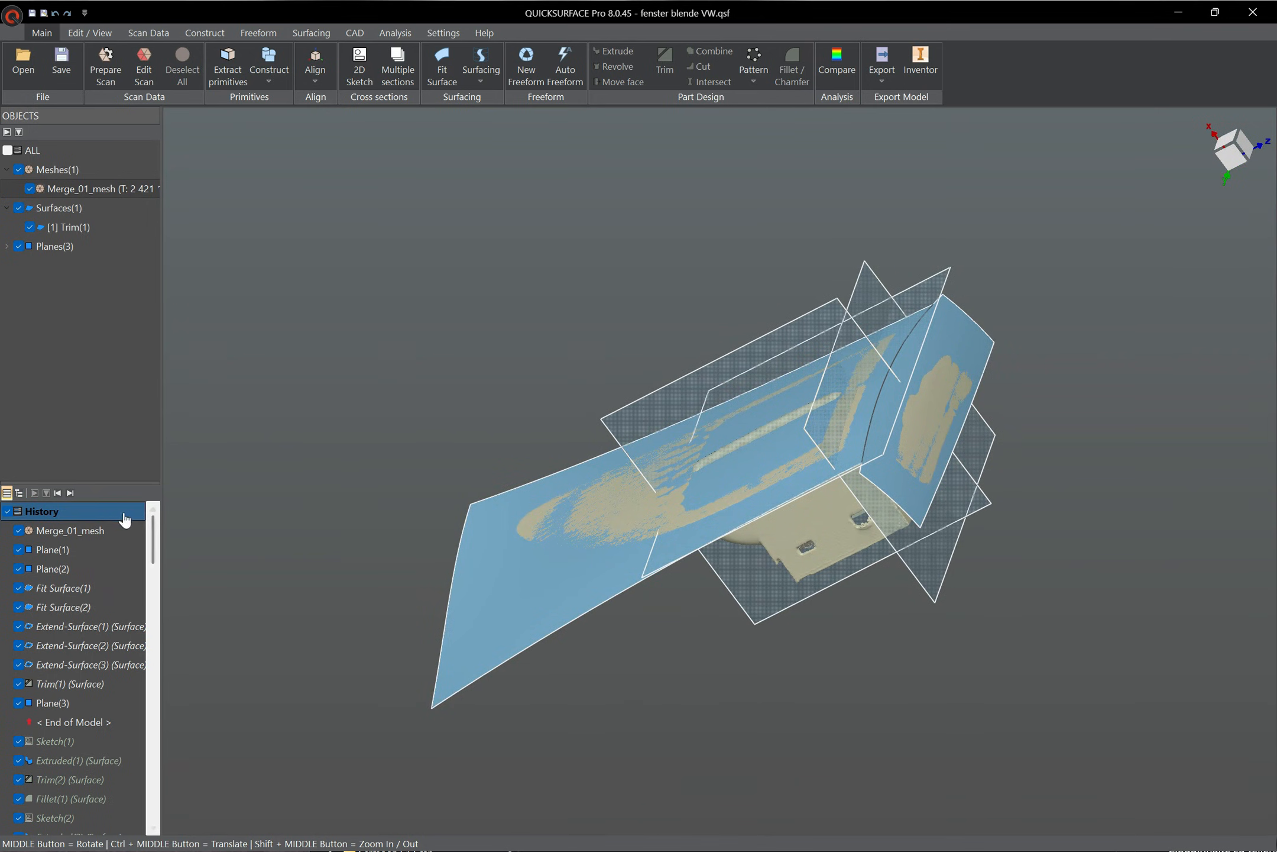
# Step: Advance the end-of-model marker through the outline Sketch(1), its extruded surface and Trim(2), up to Fillet(1)
pyautogui.click(75, 494)
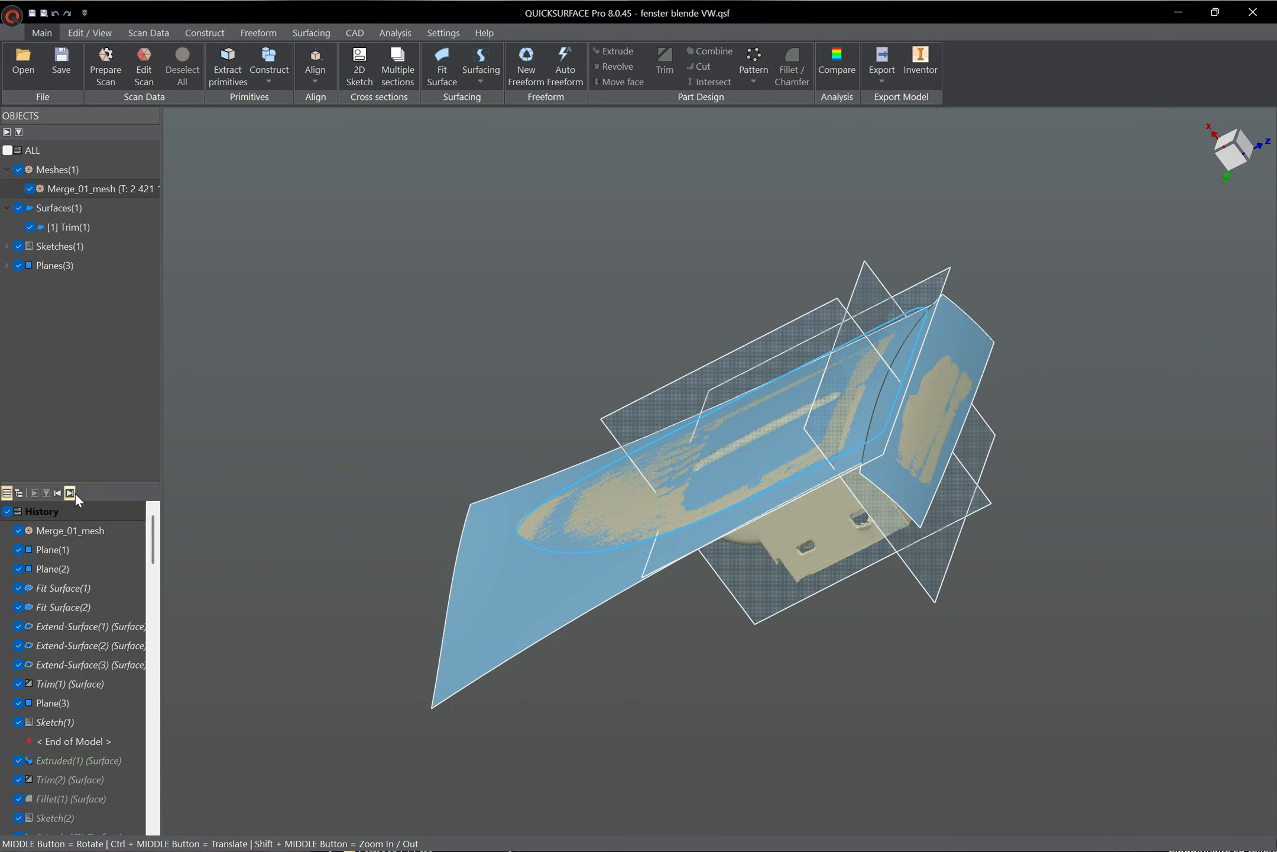
pyautogui.click(75, 494)
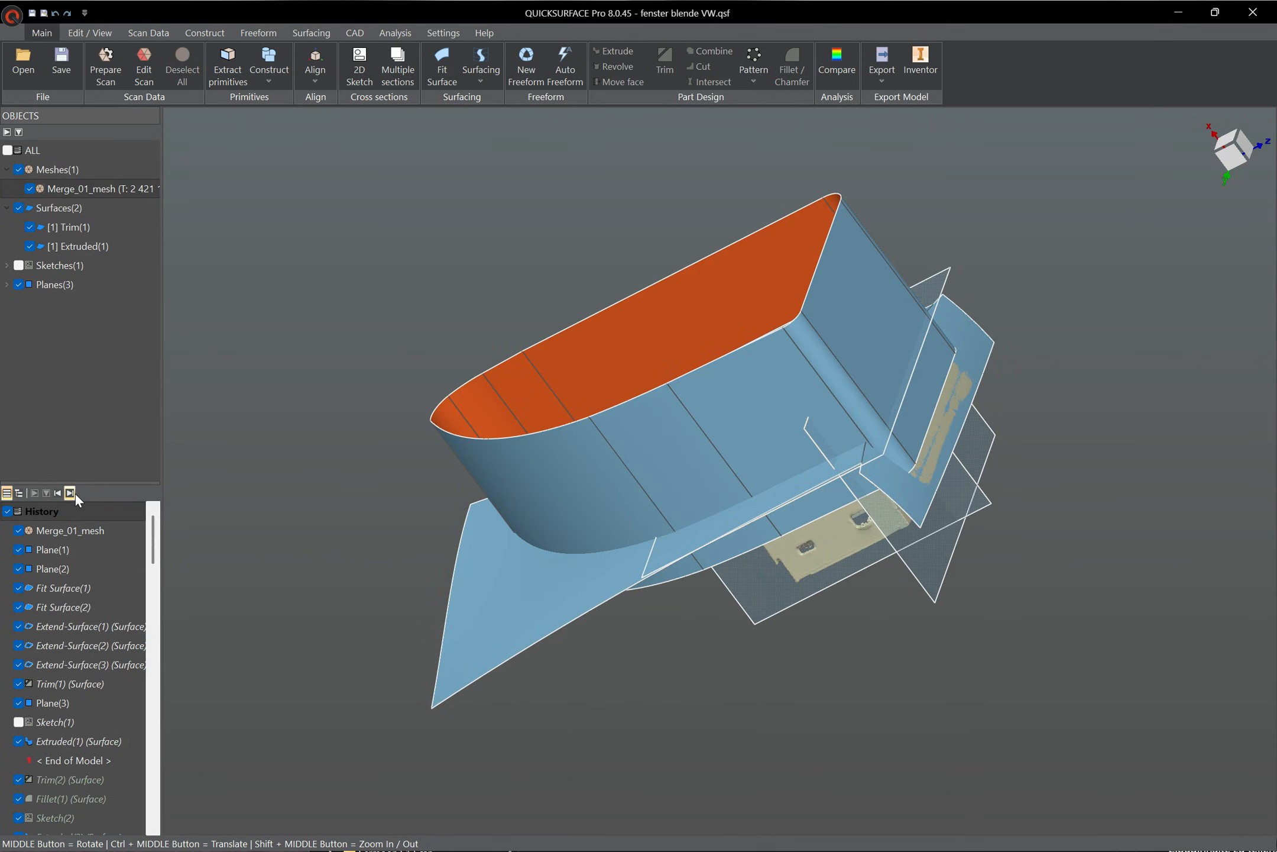
pyautogui.moveTo(566, 338); pyautogui.dragTo(821, 668, button='middle')
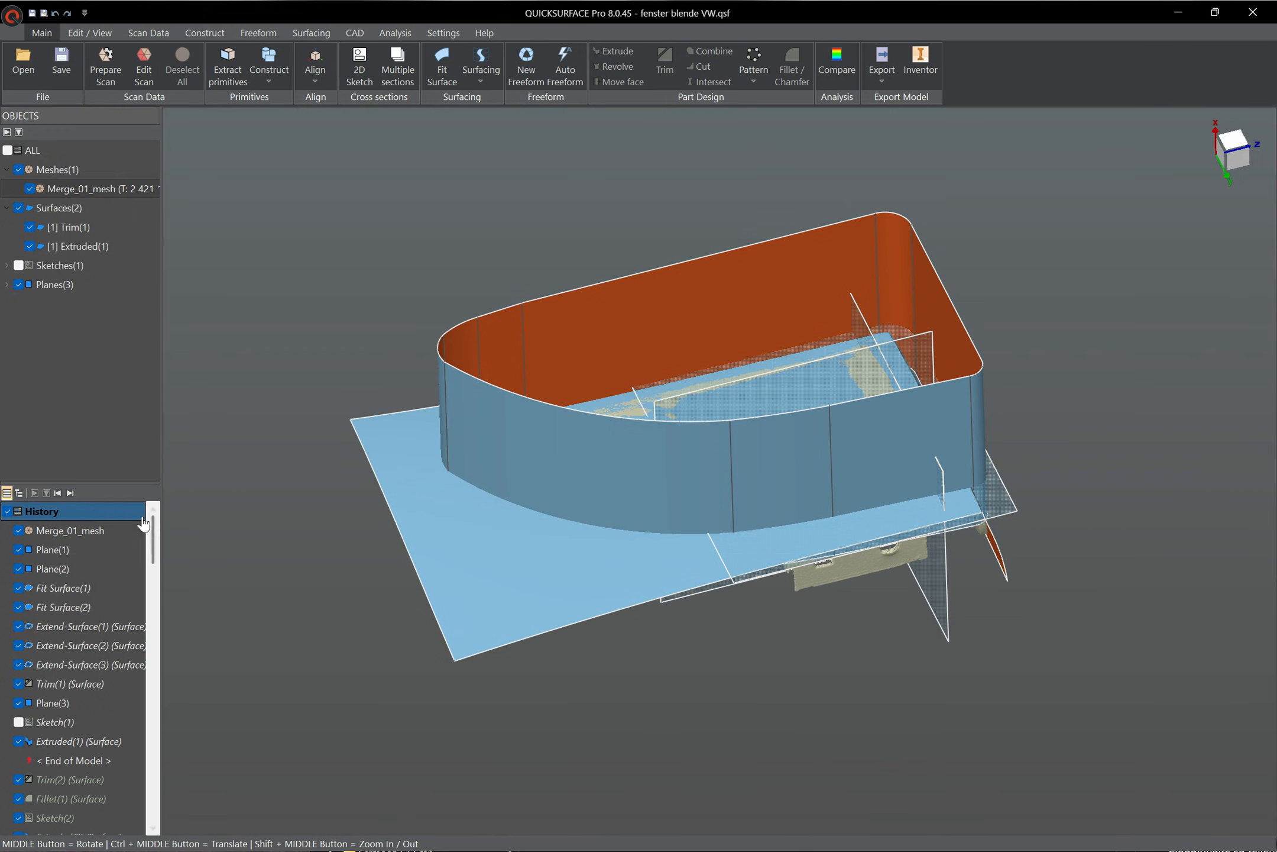
pyautogui.click(71, 494)
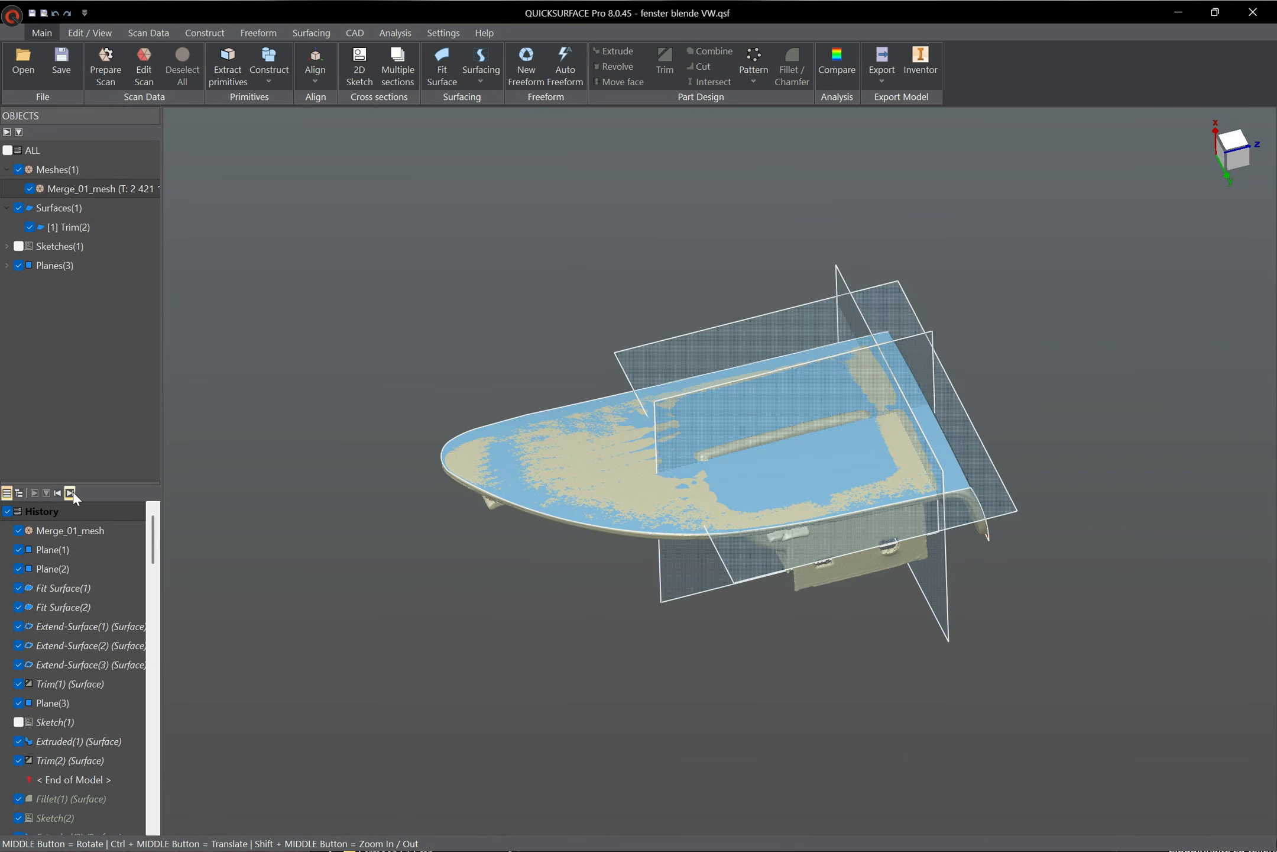
pyautogui.click(71, 493)
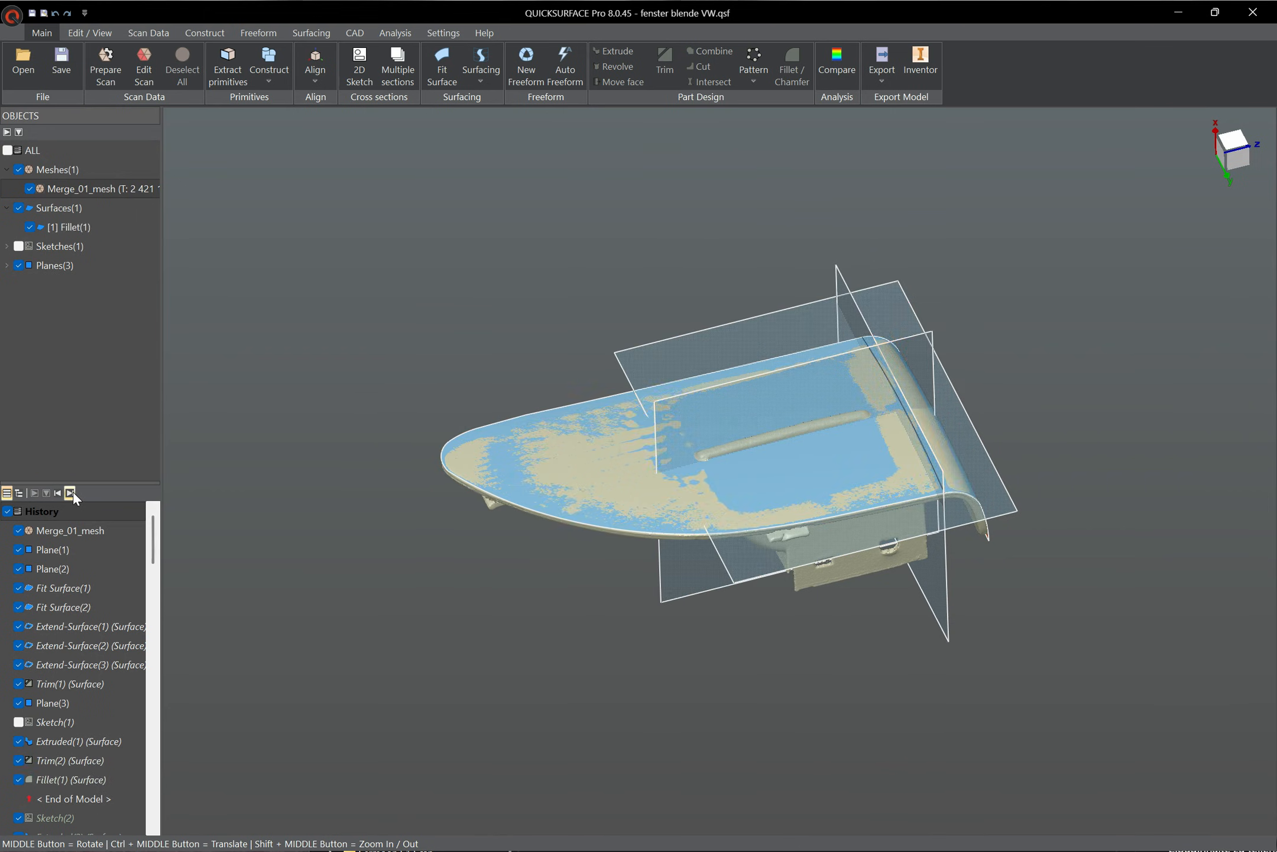
# Step: Advance the end-of-model marker through the window cutouts of Sketch(2) and the thickening of the panel, up to Fillet(2)
pyautogui.click(71, 493)
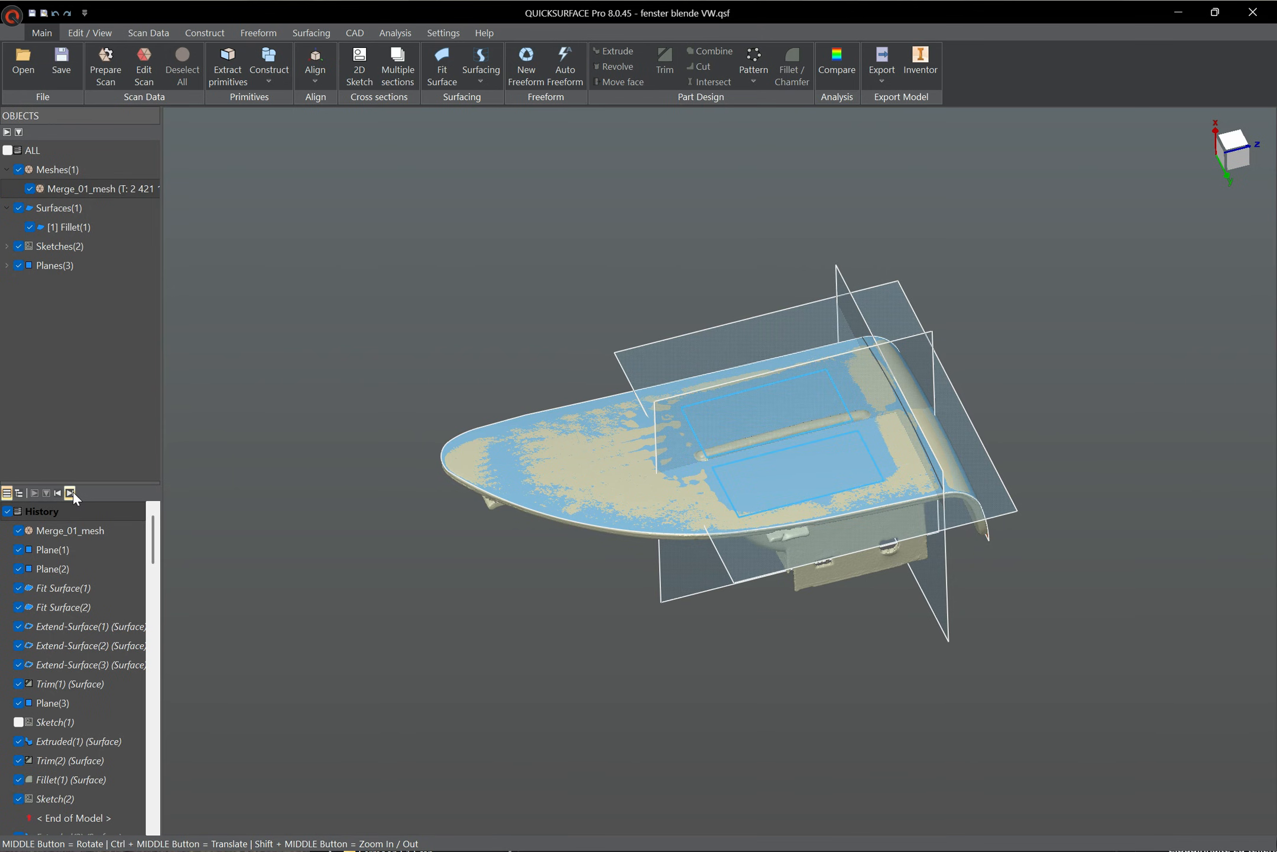
pyautogui.click(71, 493)
pyautogui.click(71, 494)
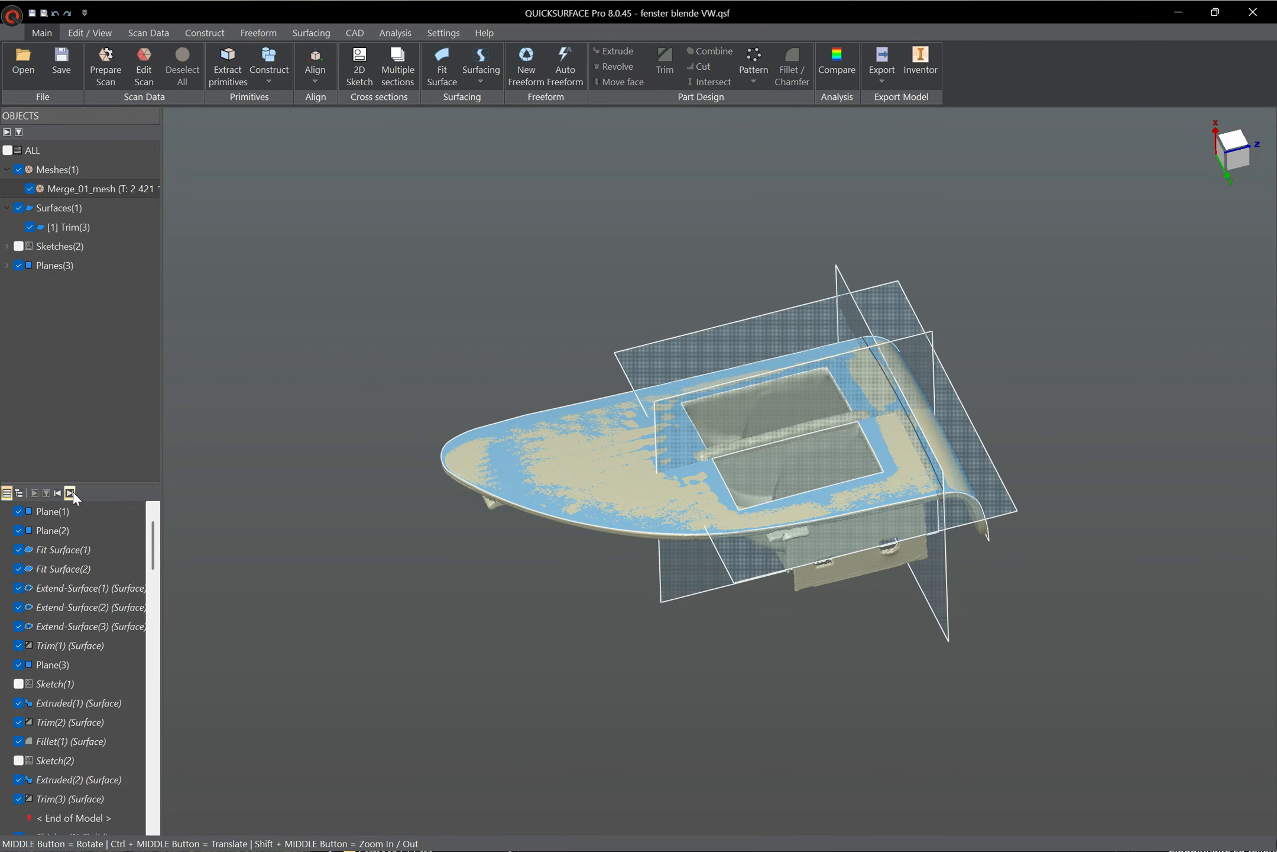
pyautogui.click(71, 493)
pyautogui.click(71, 493)
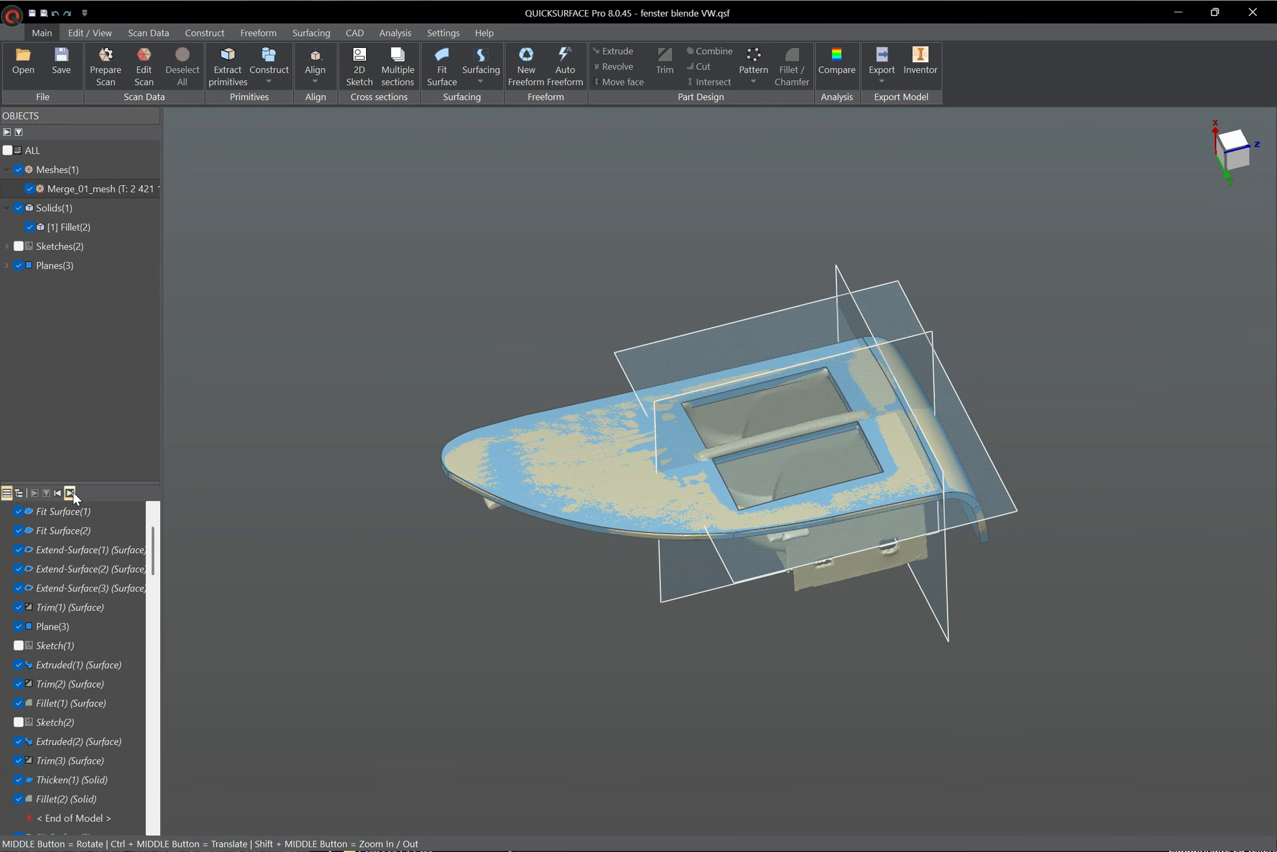
# Step: Advance the end-of-model marker through the fitted surfaces of the box under the panel, Fit Surface(3) to Fit Surface(7)
pyautogui.click(71, 494)
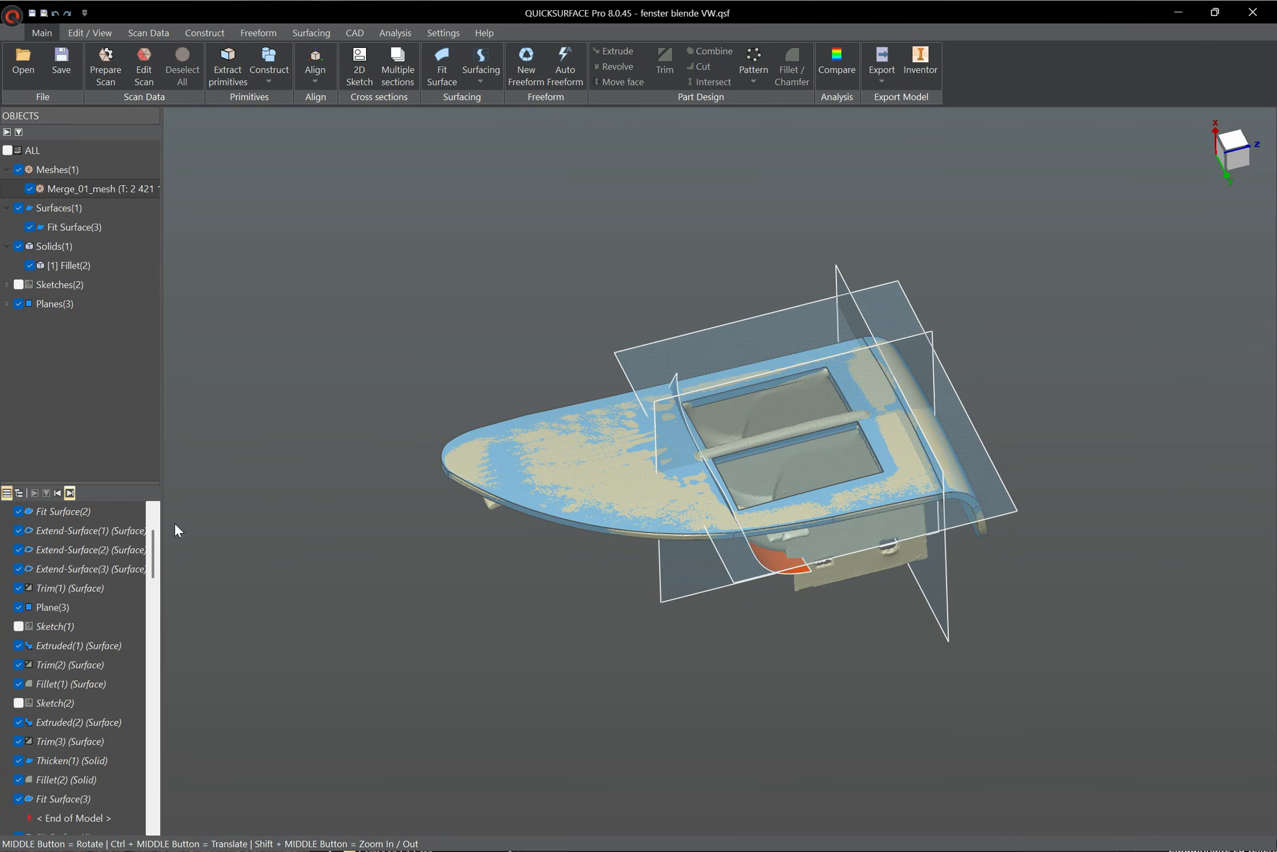
pyautogui.moveTo(528, 633); pyautogui.dragTo(614, 394, button='middle')
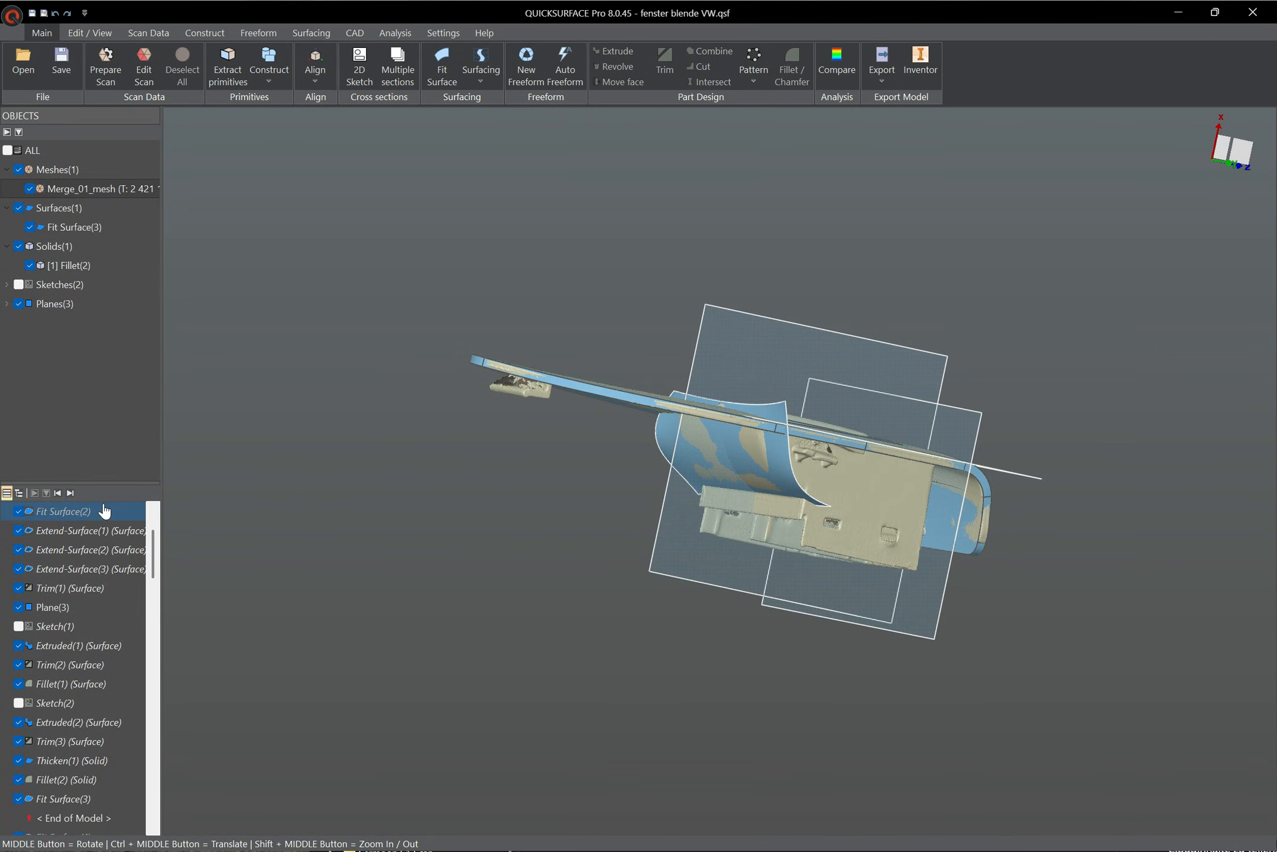
pyautogui.click(71, 493)
pyautogui.click(71, 493)
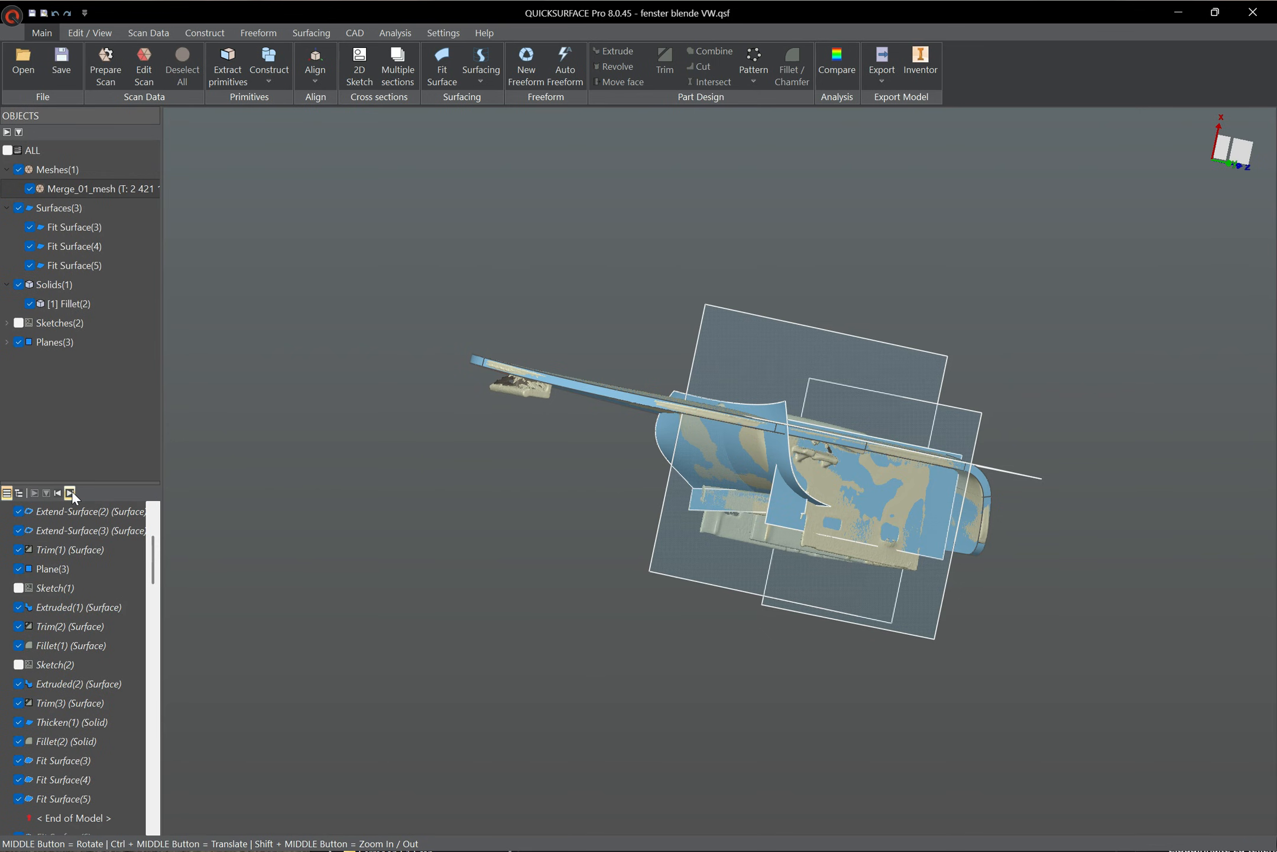
pyautogui.click(71, 493)
pyautogui.click(71, 493)
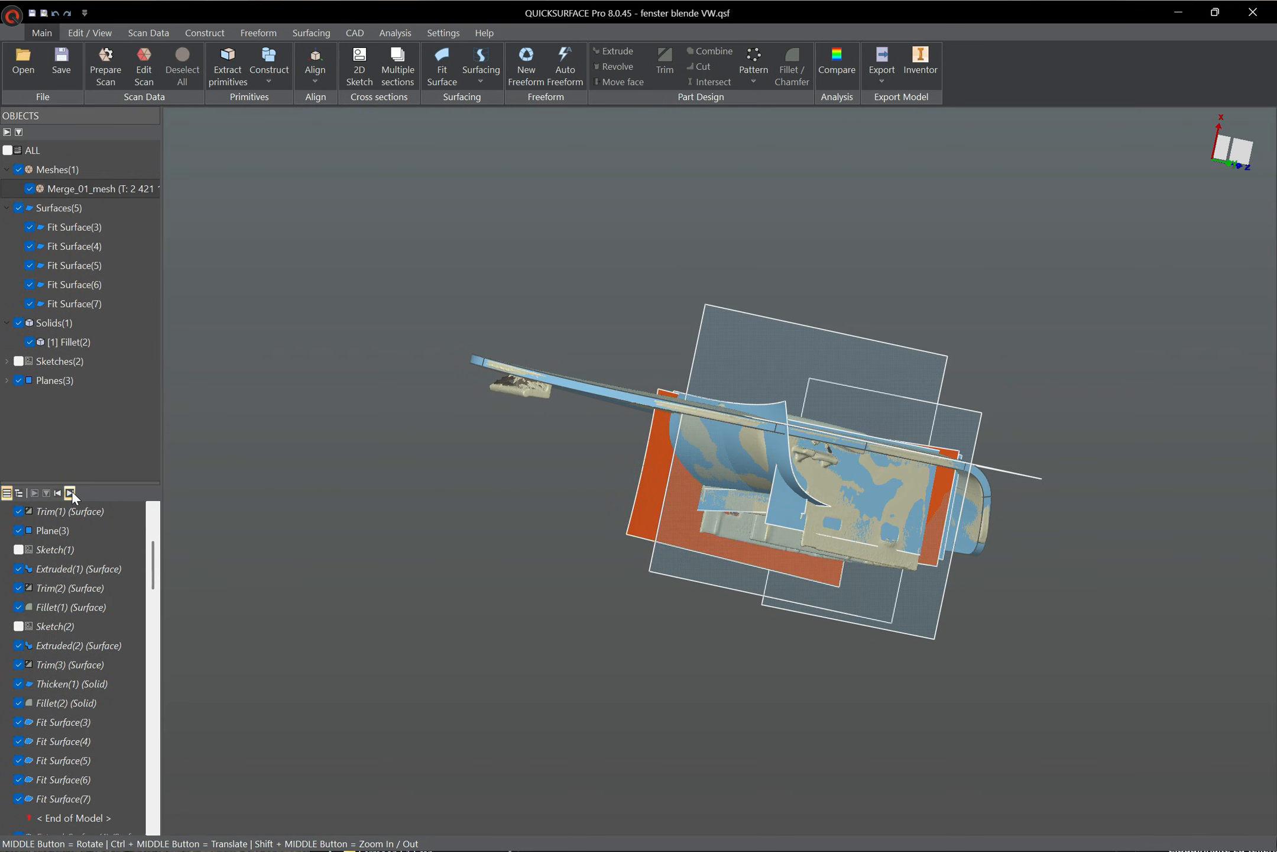
# Step: Advance the end-of-model marker through Extend-Surface(4) to Extend-Surface(8), ending after Trim(4) joins the box walls
pyautogui.click(71, 493)
pyautogui.click(71, 492)
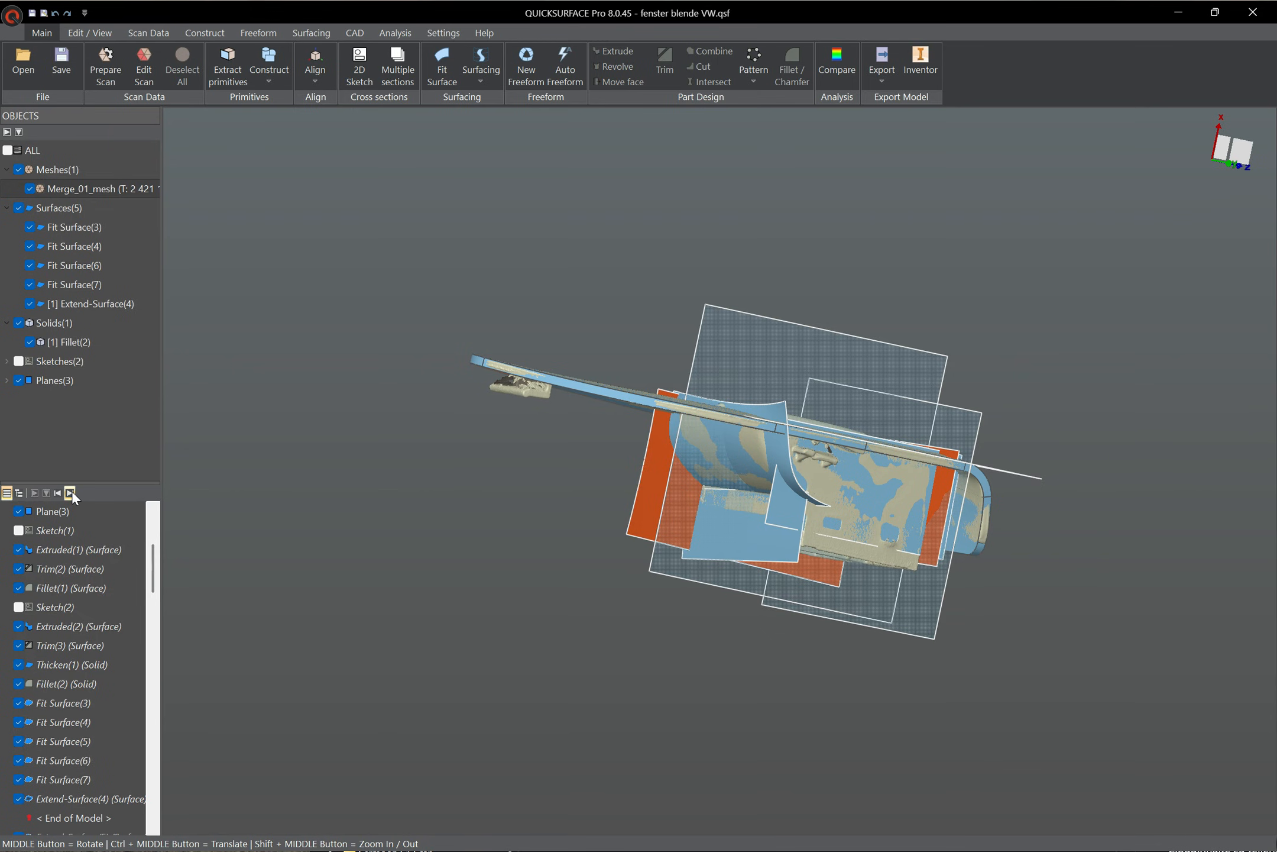
pyautogui.click(71, 492)
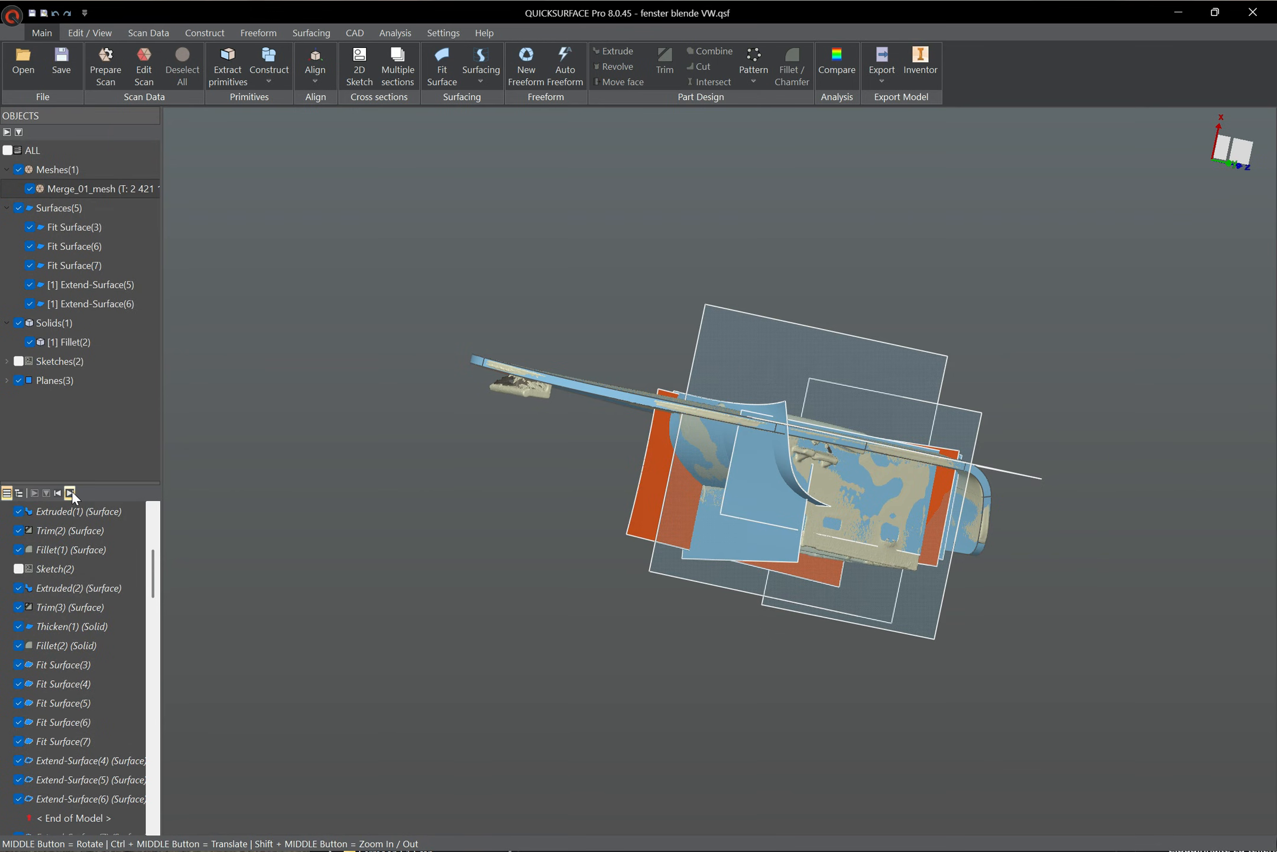
pyautogui.click(71, 492)
pyautogui.click(71, 493)
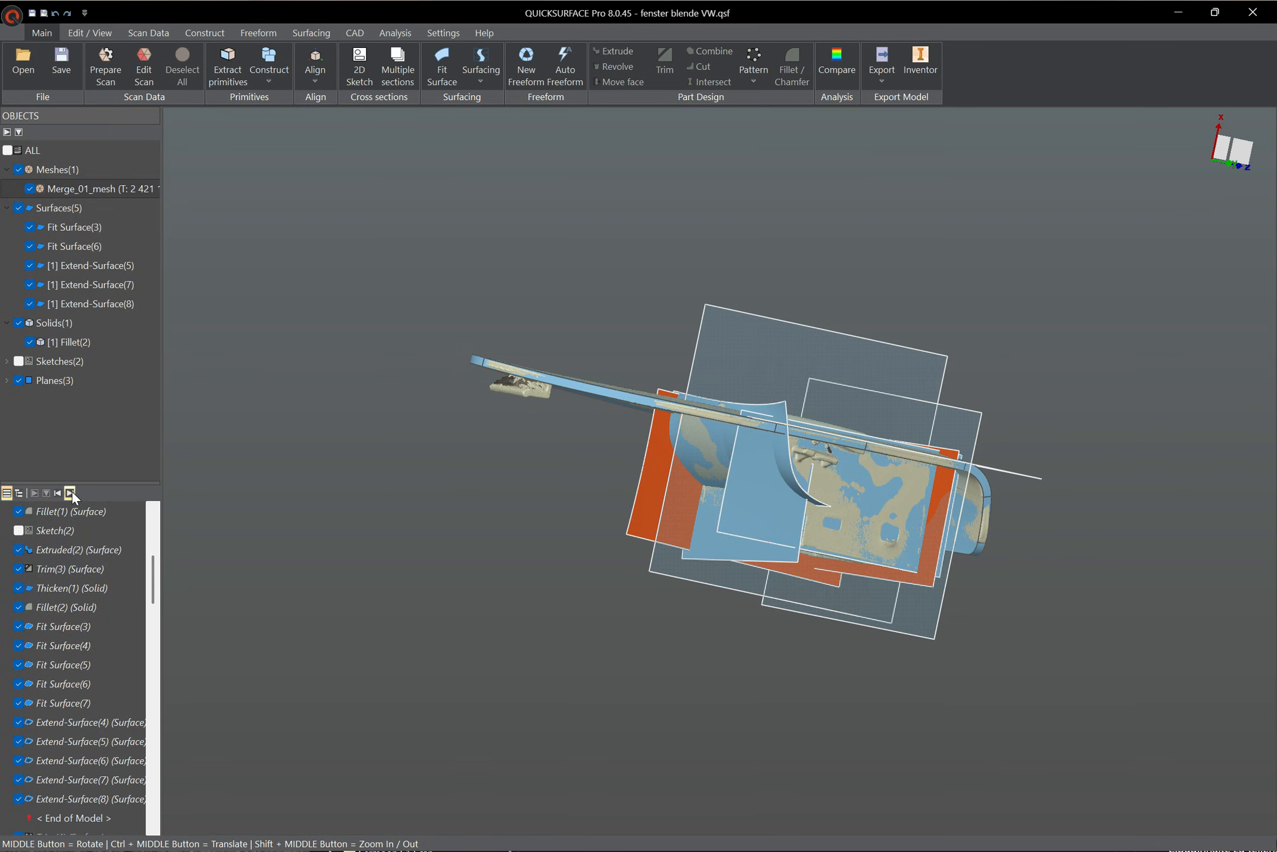
pyautogui.click(71, 492)
pyautogui.moveTo(322, 531); pyautogui.dragTo(345, 605, button='middle')
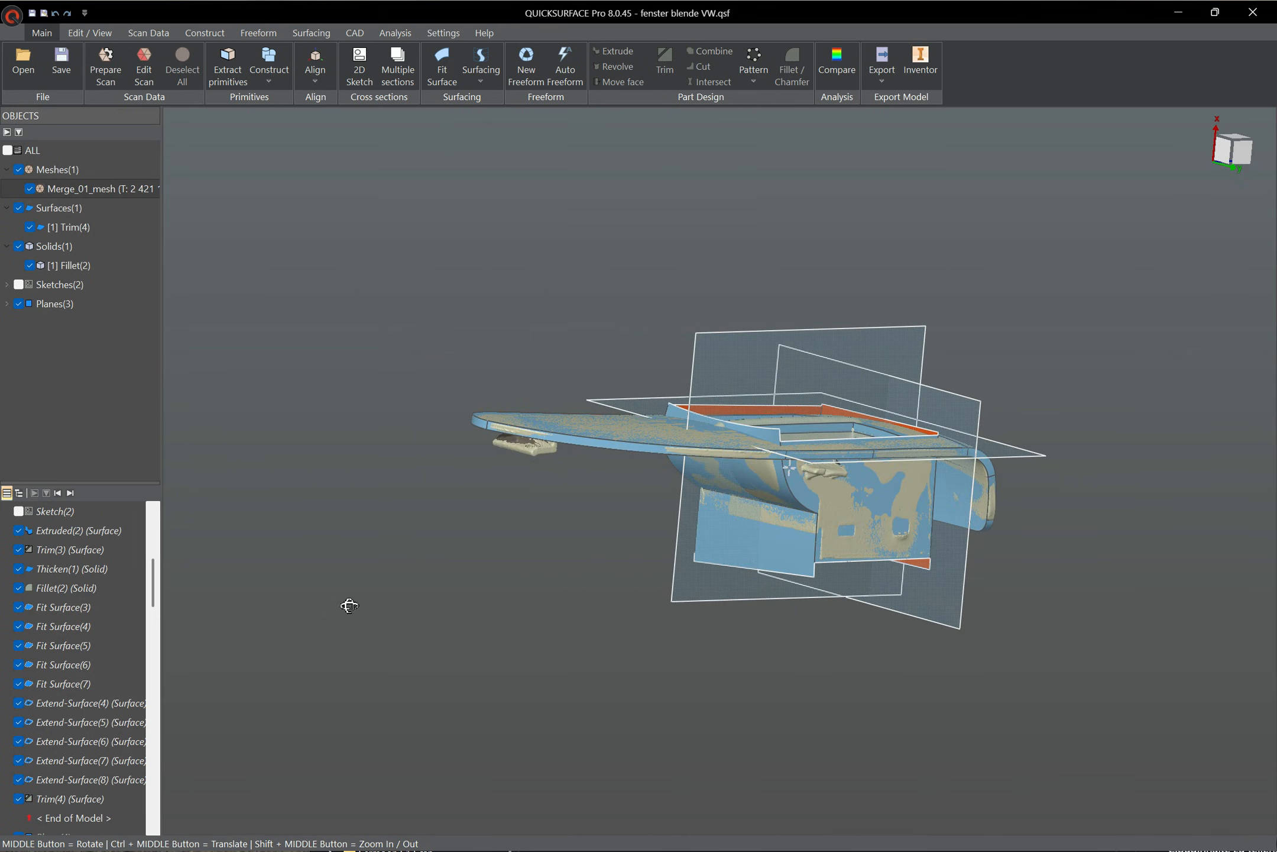
# Step: Advance the end-of-model marker through Plane(4) and Extend-Surface(9) to Extend-Surface(13), up to Trim(5) on the box
pyautogui.click(70, 493)
pyautogui.click(69, 492)
pyautogui.click(70, 493)
pyautogui.click(70, 492)
pyautogui.click(70, 493)
pyautogui.click(72, 494)
pyautogui.click(71, 493)
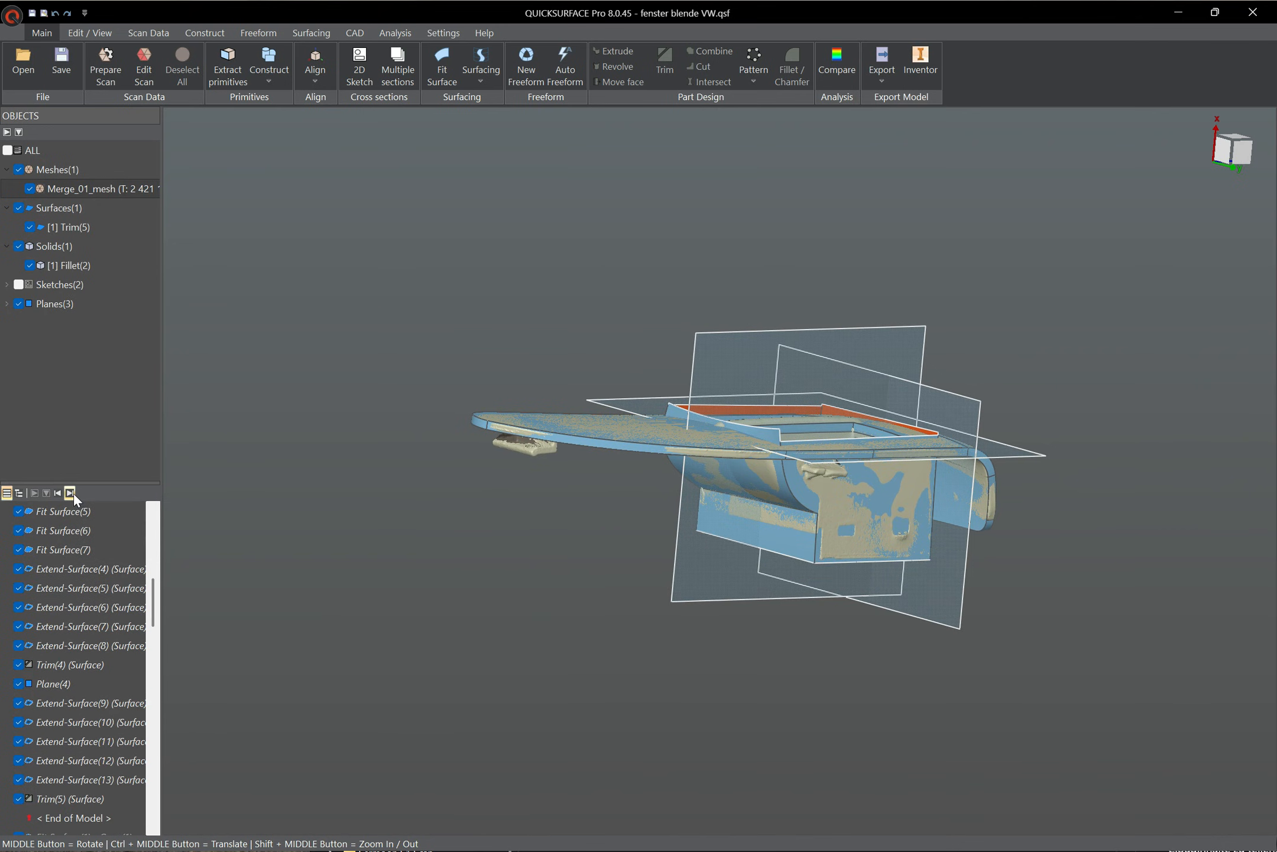
# Step: Advance the end-of-model marker through the copied Fit Surface(1), Trim(6) and Fillet(3), up to the box's Thicken(2) solid
pyautogui.click(69, 492)
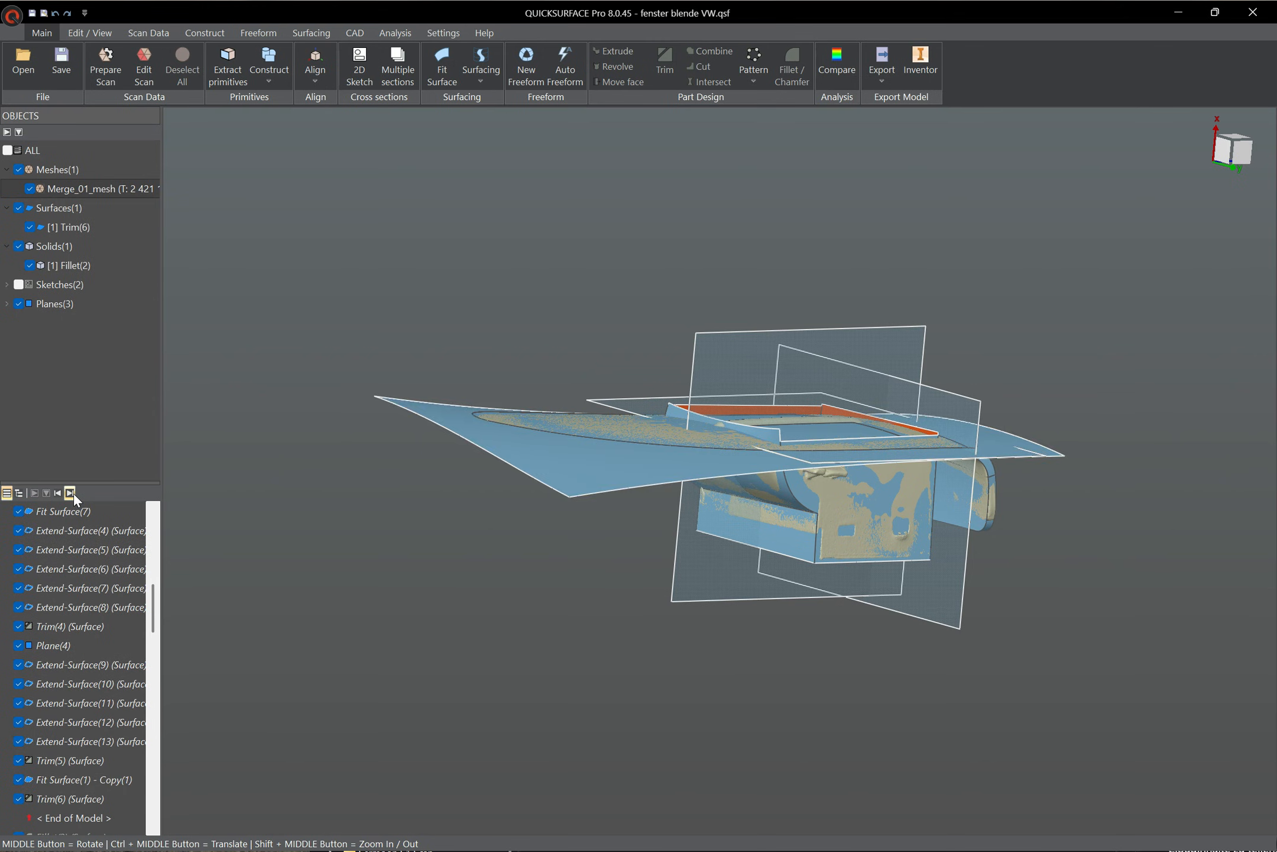
pyautogui.click(70, 493)
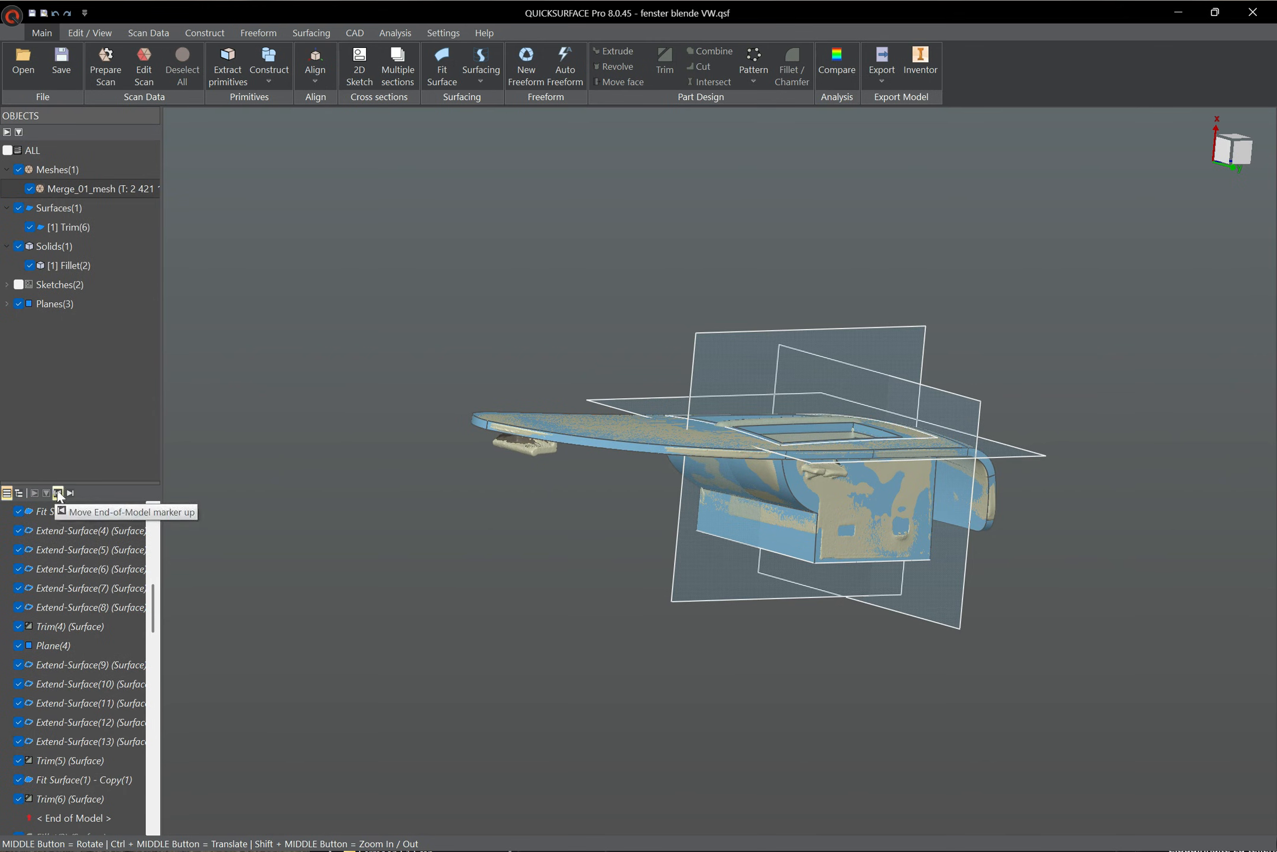
pyautogui.click(69, 492)
pyautogui.click(69, 493)
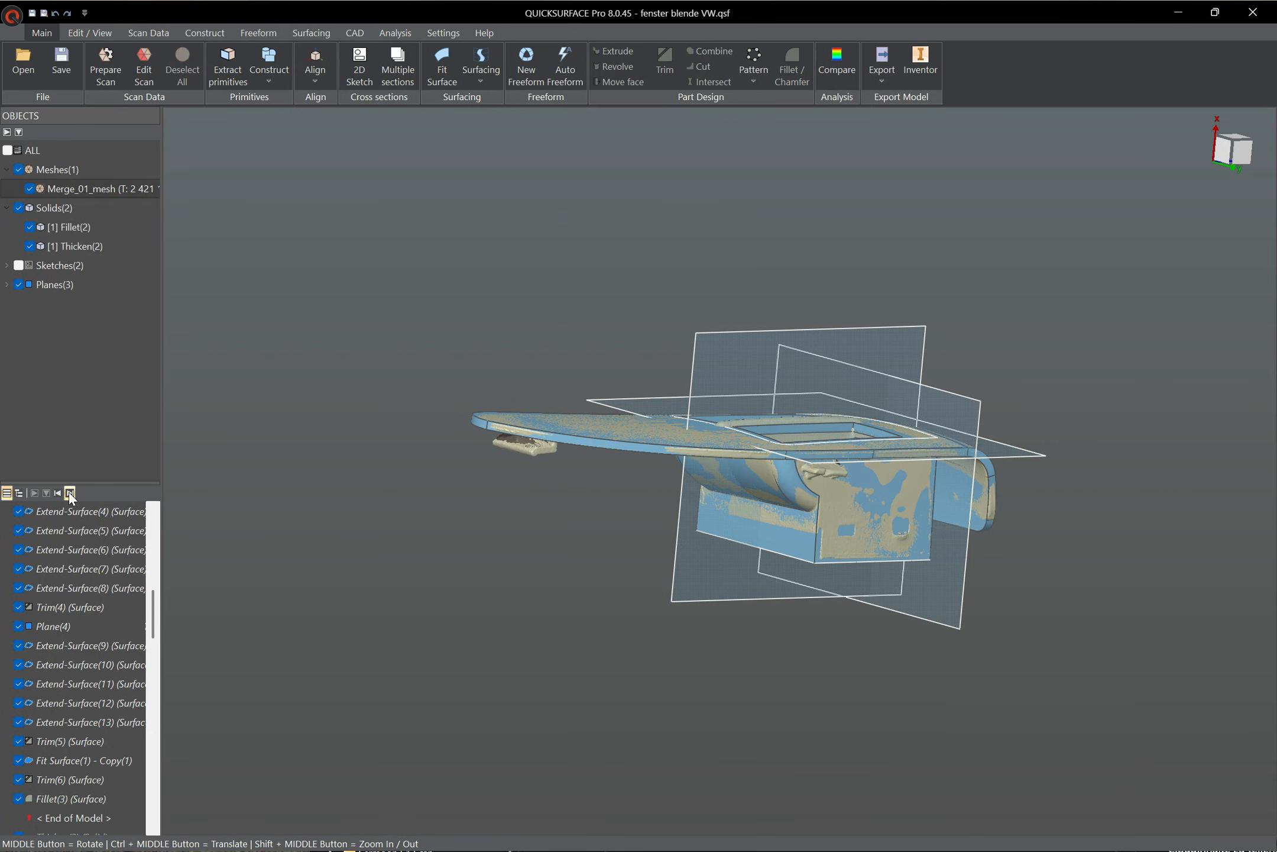
pyautogui.moveTo(618, 423); pyautogui.dragTo(682, 558, button='middle')
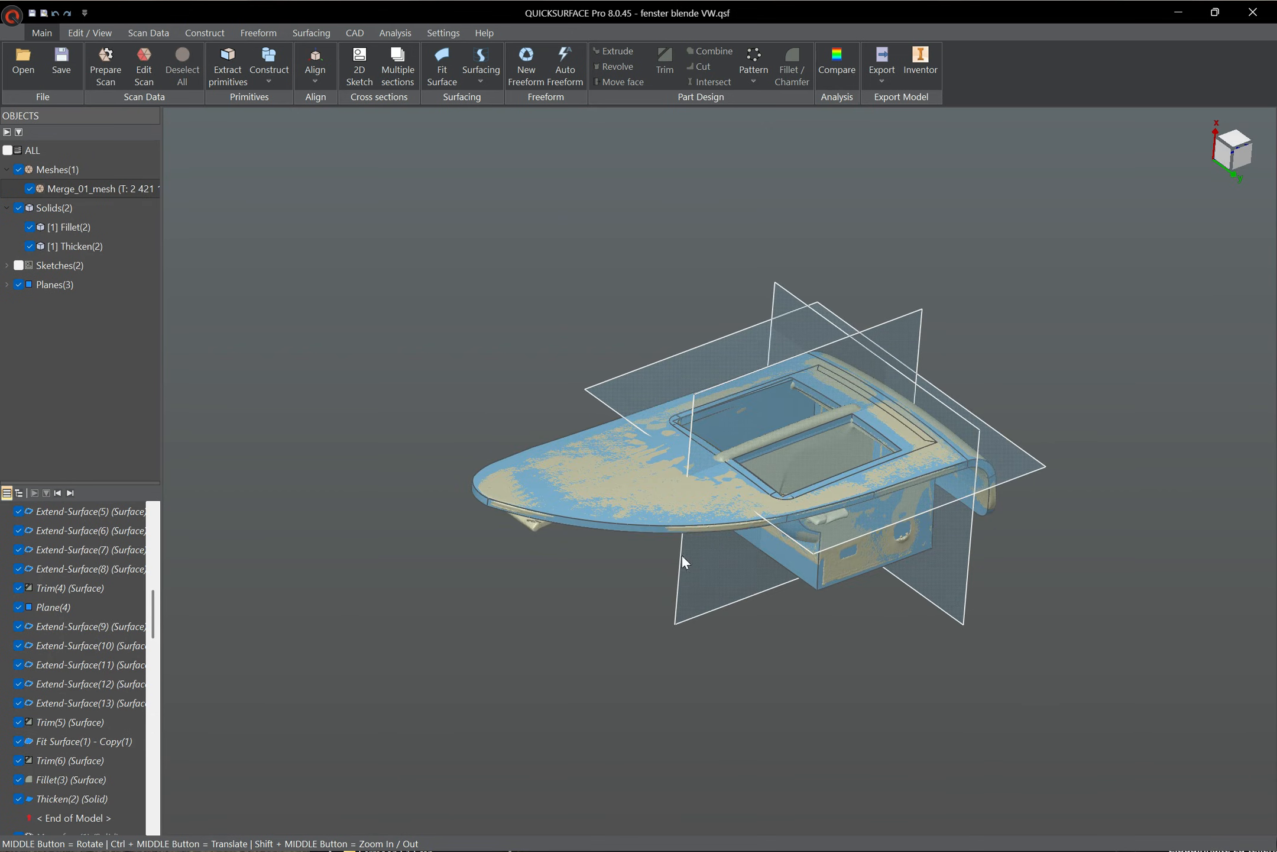
# Step: Advance the end-of-model marker through the two face moves, Combine(1) and the extruded centre rib, up to Fillet(4)
pyautogui.click(69, 492)
pyautogui.click(69, 492)
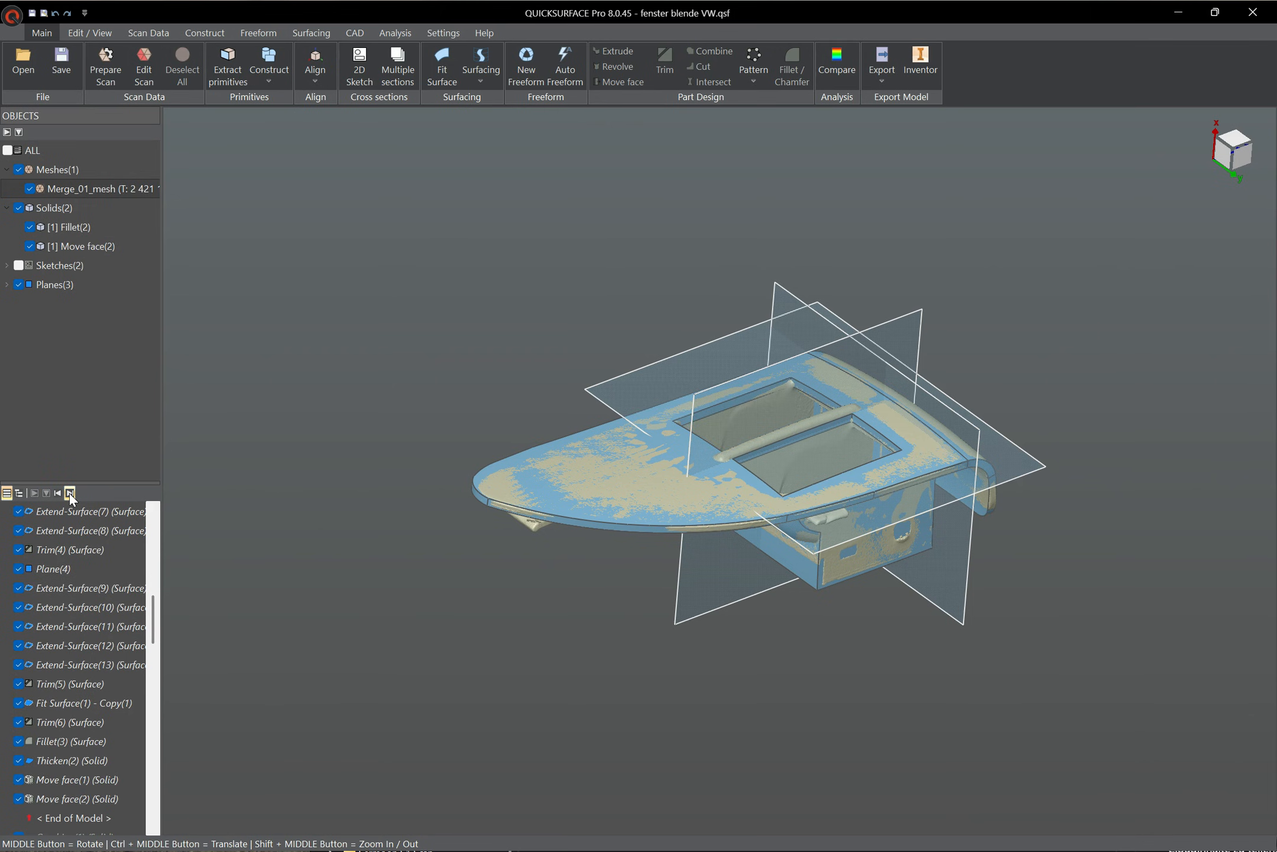
pyautogui.click(69, 492)
pyautogui.click(69, 493)
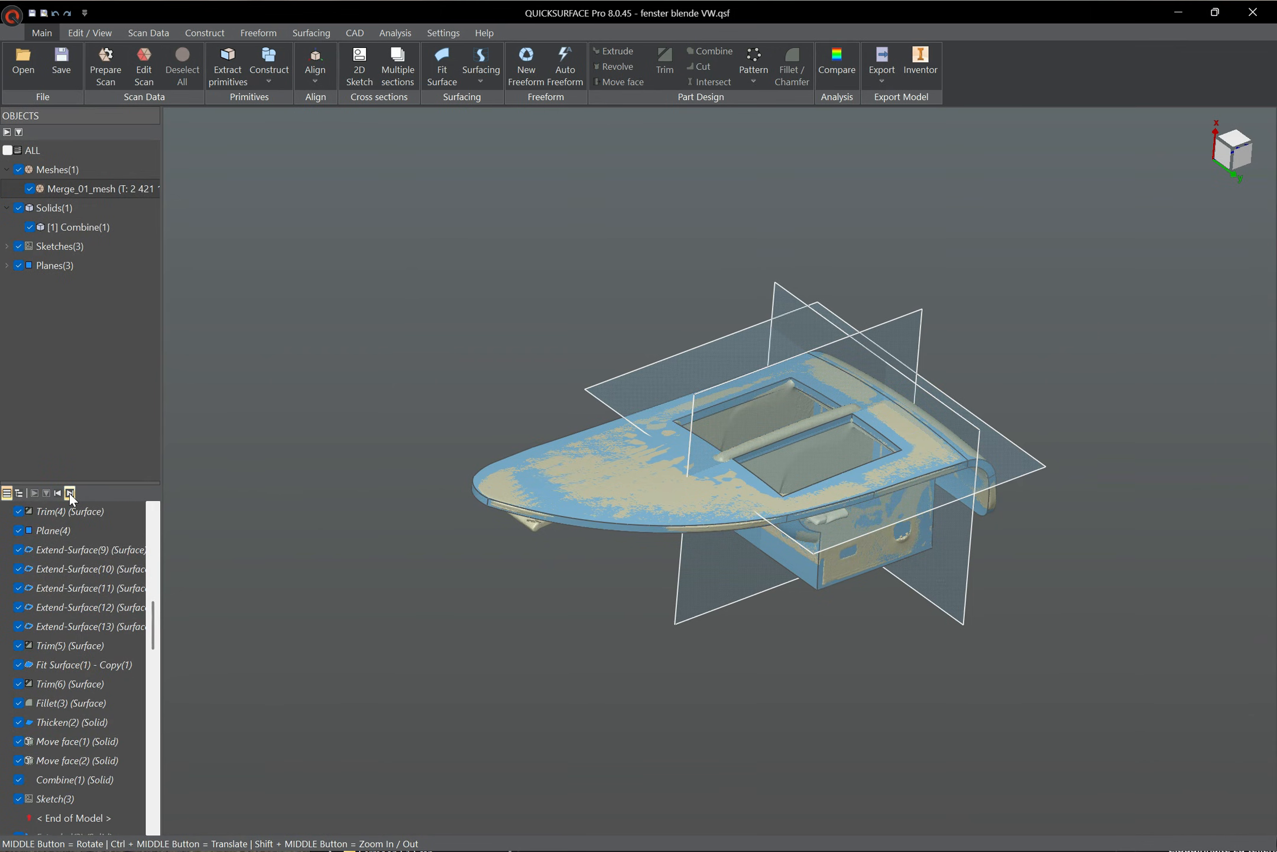
pyautogui.click(70, 493)
pyautogui.click(69, 493)
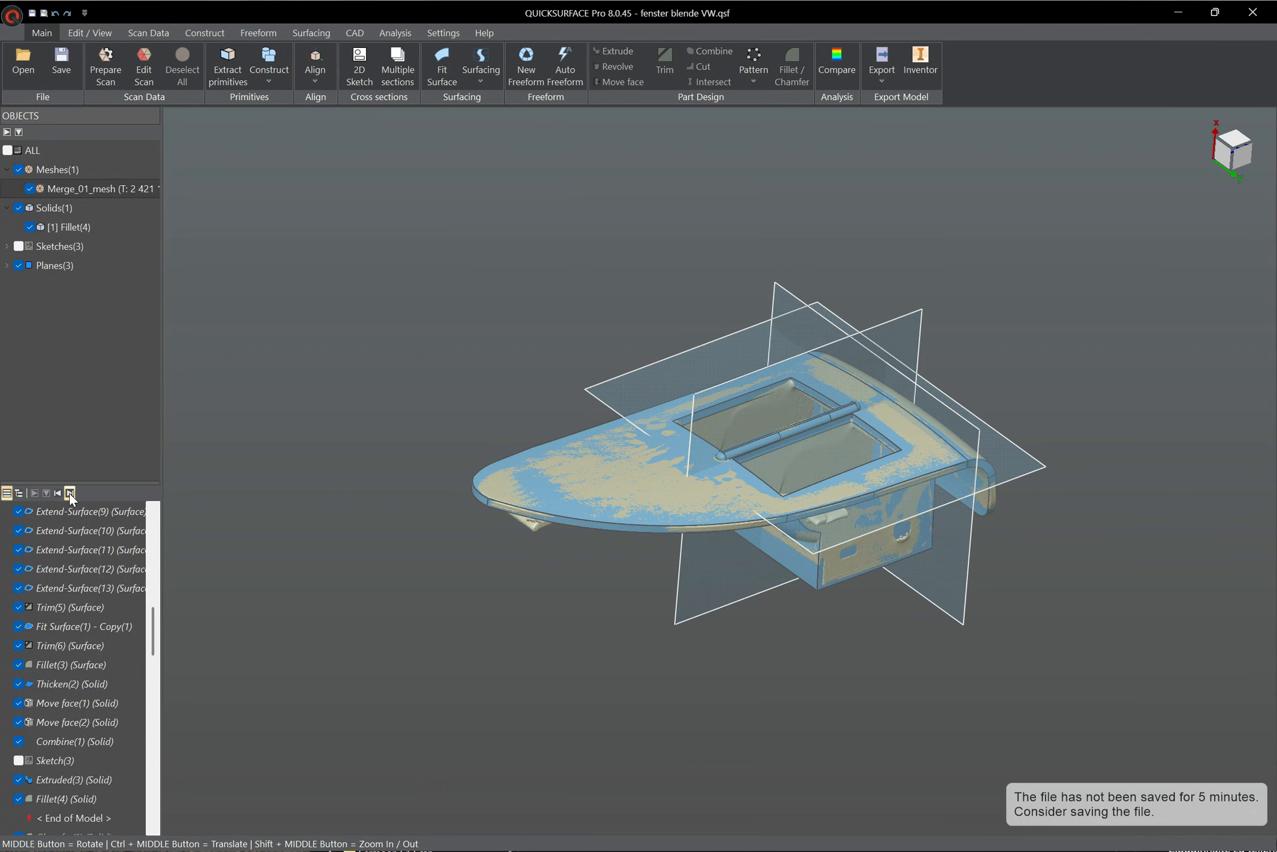
# Step: Advance the end-of-model marker through Chamfer(1) and Fillet(5) to Fillet(8), and inspect the underside of the solid
pyautogui.click(69, 493)
pyautogui.click(70, 493)
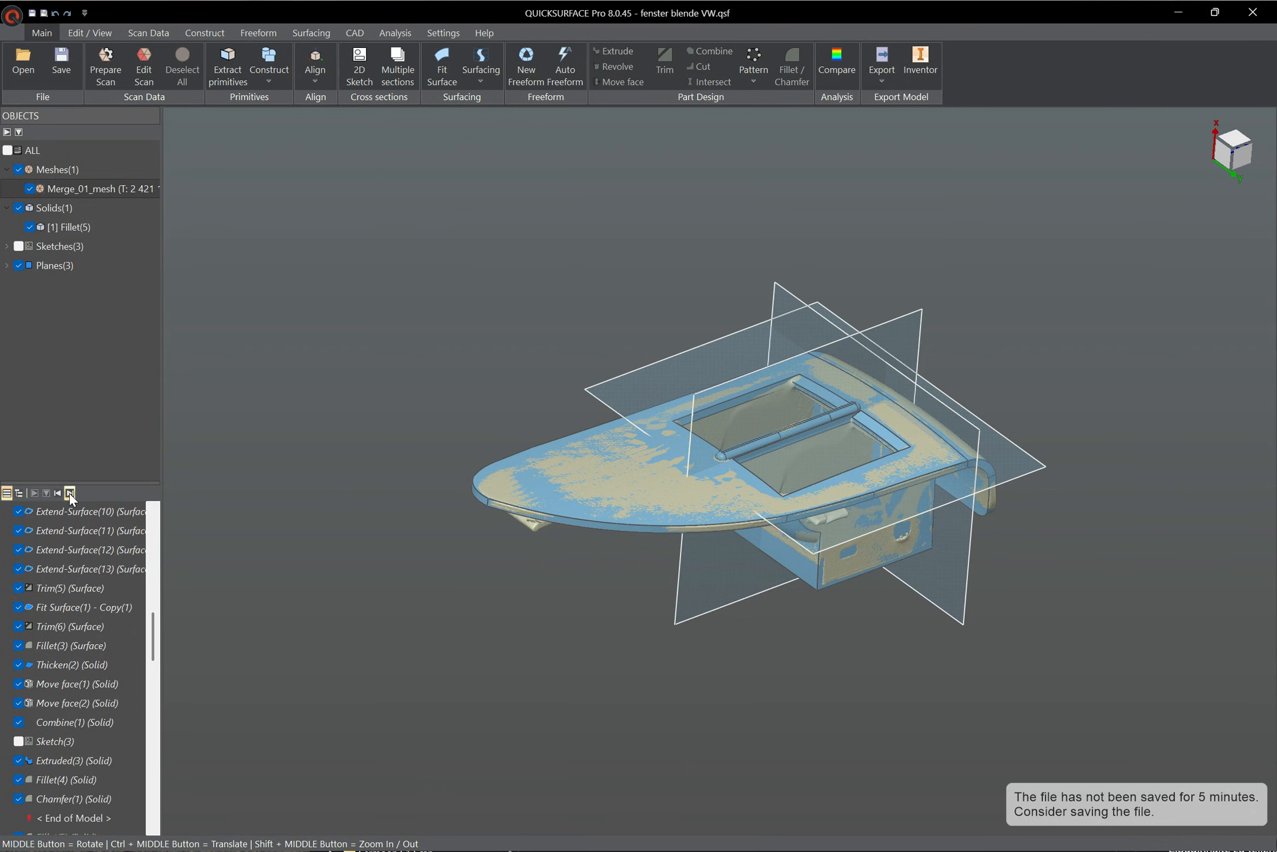
pyautogui.click(69, 492)
pyautogui.click(70, 493)
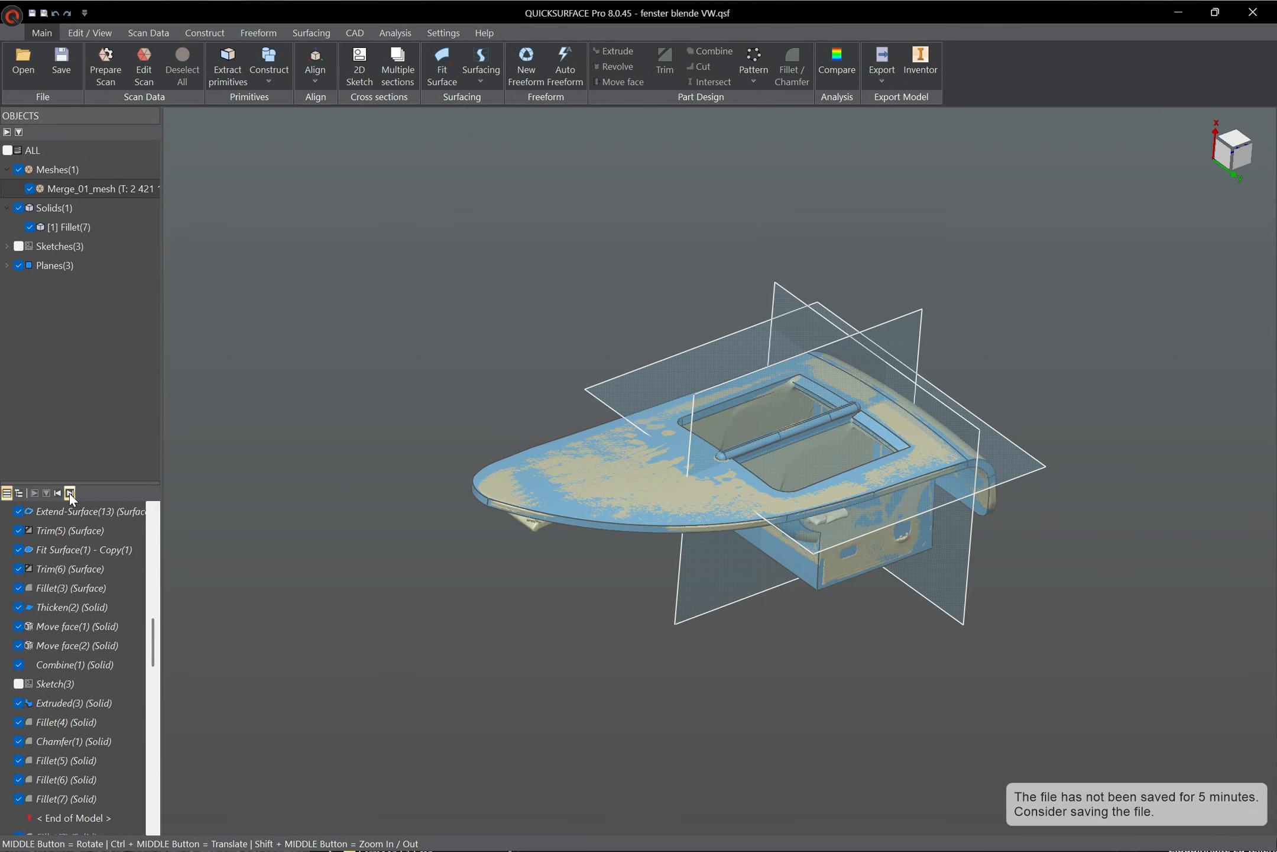
pyautogui.click(69, 492)
pyautogui.moveTo(628, 637); pyautogui.dragTo(429, 203, button='middle')
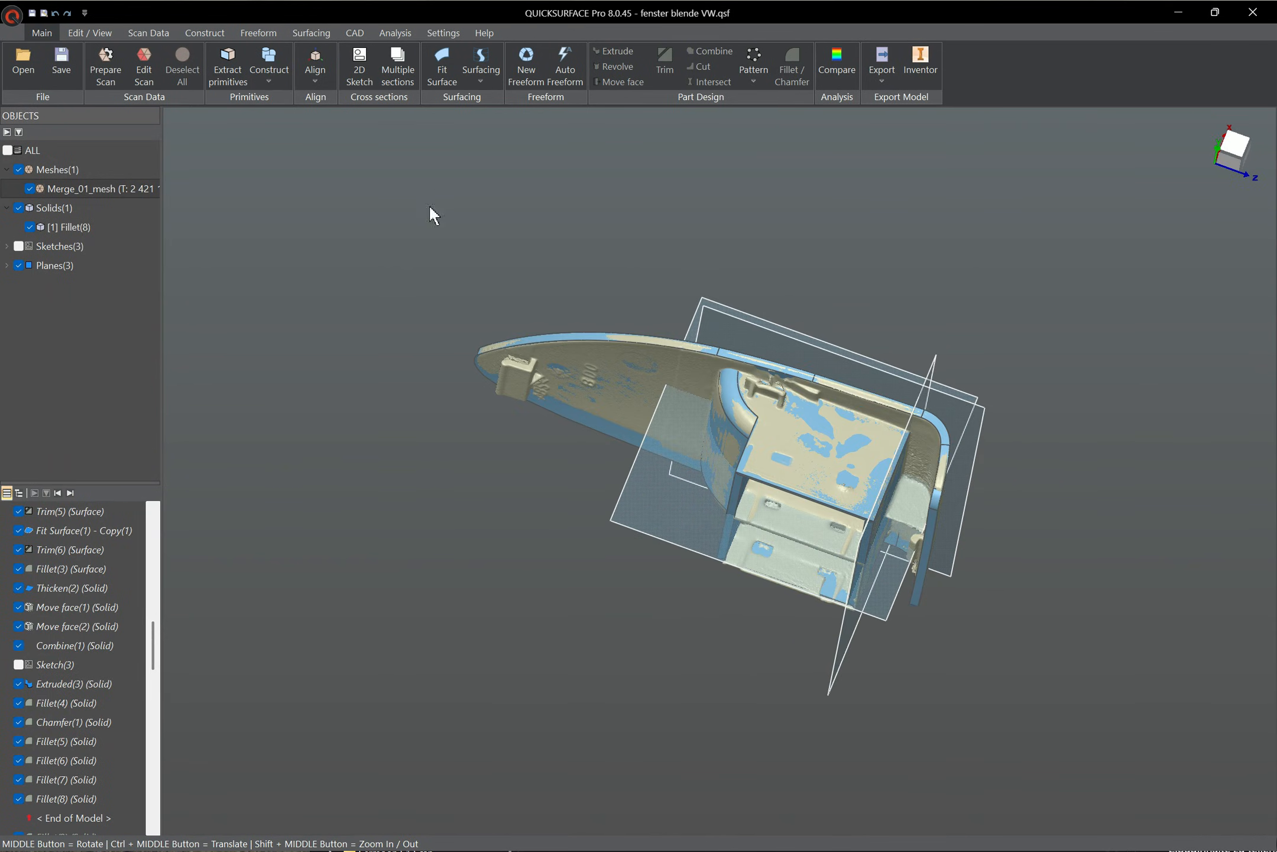
# Step: Advance the end-of-model marker through Fillet(9), Fillet(10), Plane(5) and Sketch(4) to Extruded(4), the clip block near the pointed end
pyautogui.click(71, 493)
pyautogui.click(71, 494)
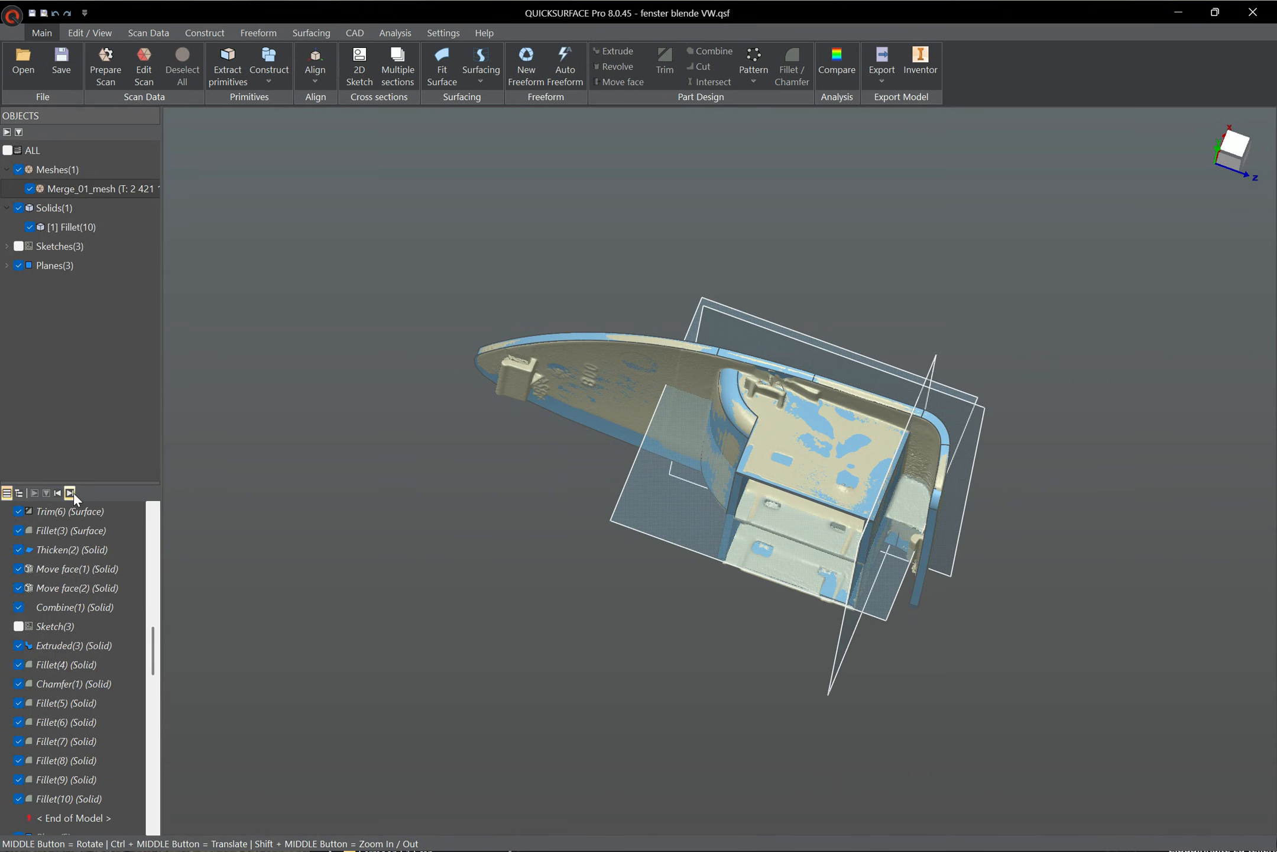
pyautogui.click(70, 493)
pyautogui.click(70, 494)
pyautogui.click(71, 493)
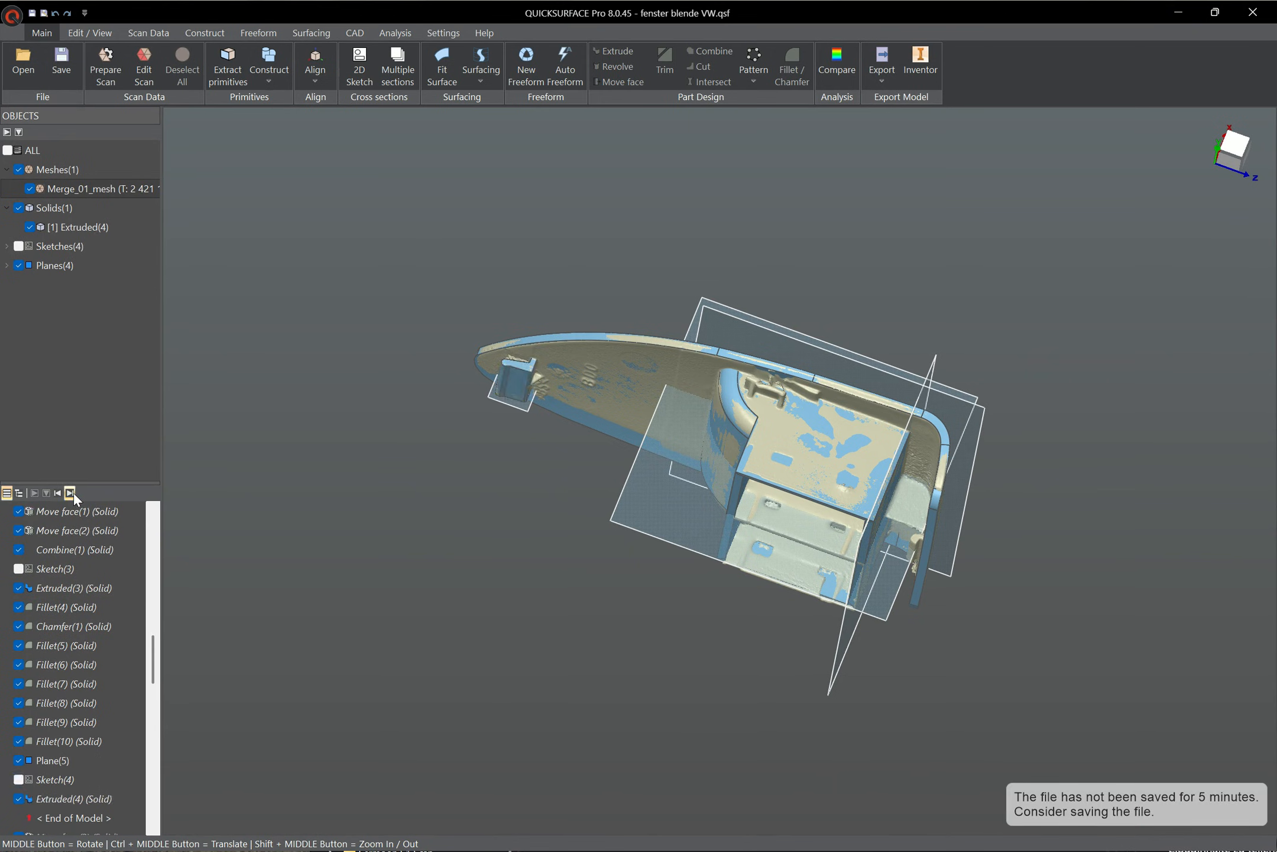
# Step: Advance the end-of-model marker through Move face(3), Move face(4), Fillet(11) and Fillet(12), up to Fillet(13)
pyautogui.click(71, 493)
pyautogui.click(71, 493)
pyautogui.click(71, 493)
pyautogui.click(71, 493)
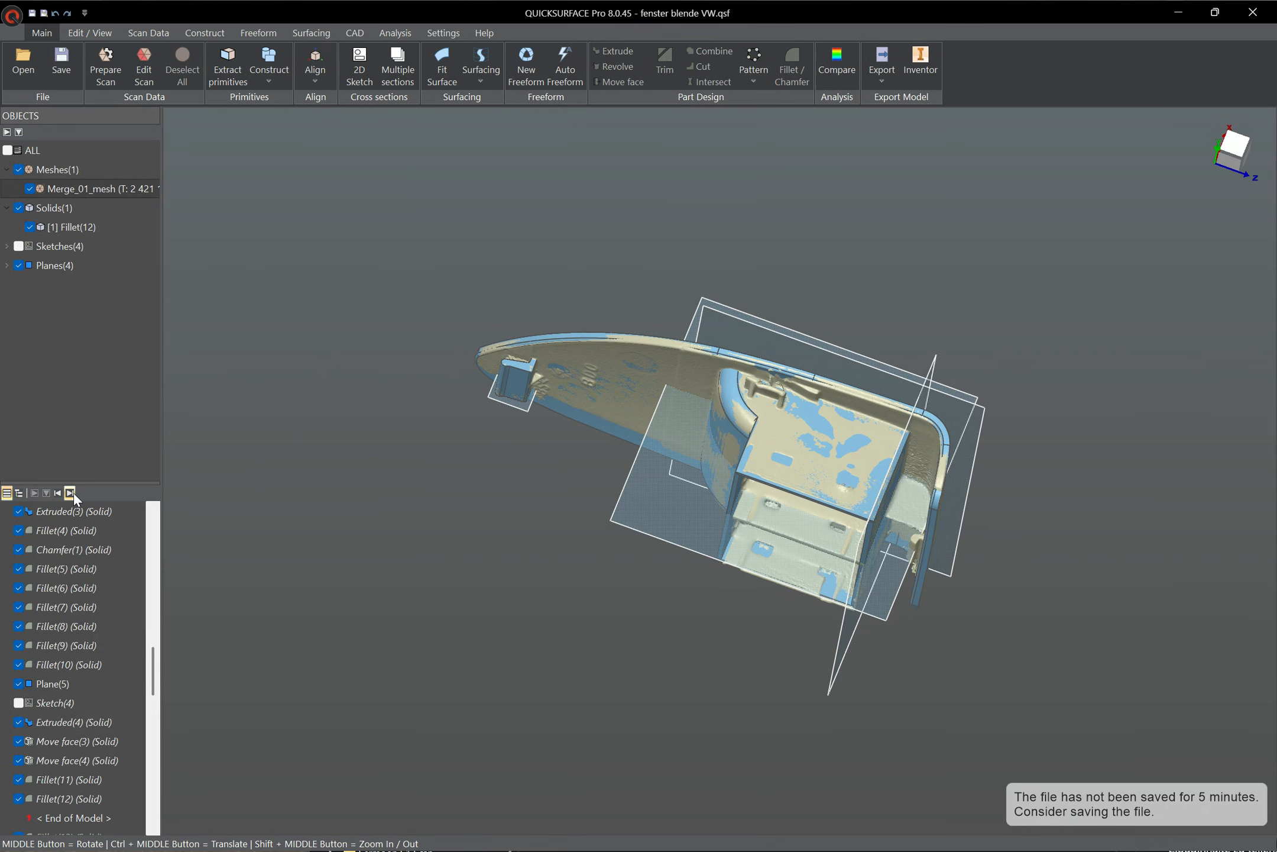
pyautogui.click(71, 493)
# Step: Advance the end-of-model marker through Plane(6), Sketch(5), Extruded(5) and Move face(5), up to Move face(6) on the extruded slot cutter
pyautogui.click(72, 493)
pyautogui.click(71, 493)
pyautogui.click(71, 494)
pyautogui.click(71, 494)
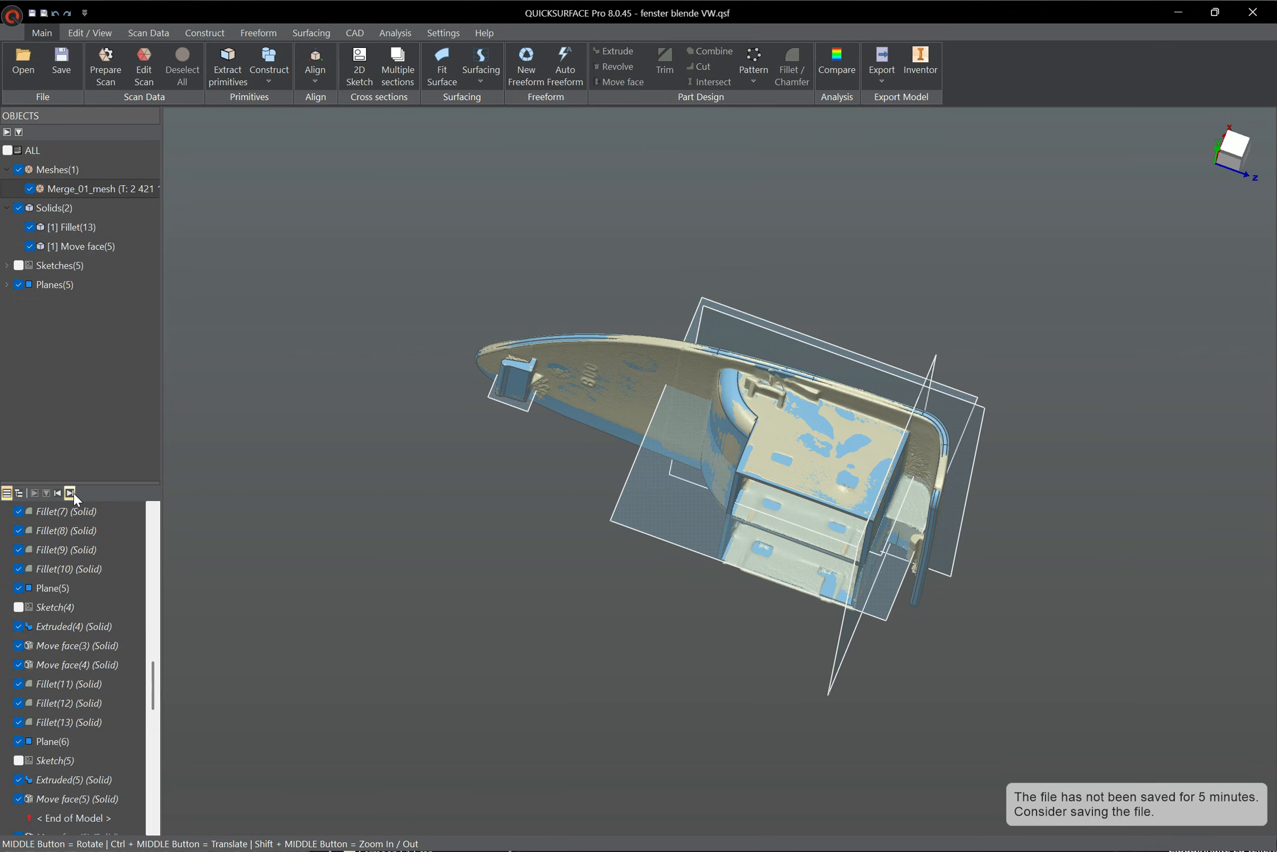
pyautogui.moveTo(721, 596); pyautogui.dragTo(781, 402, button='middle')
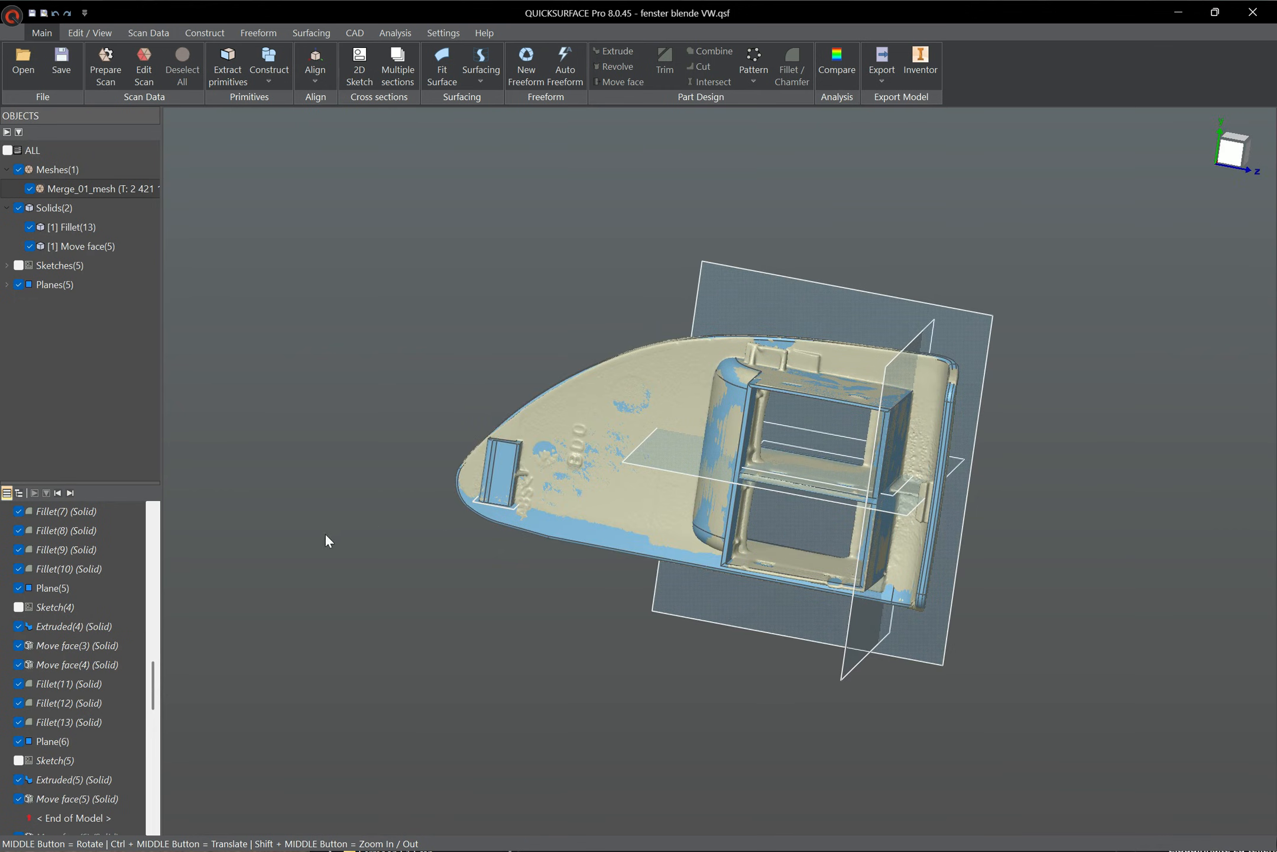
pyautogui.click(70, 494)
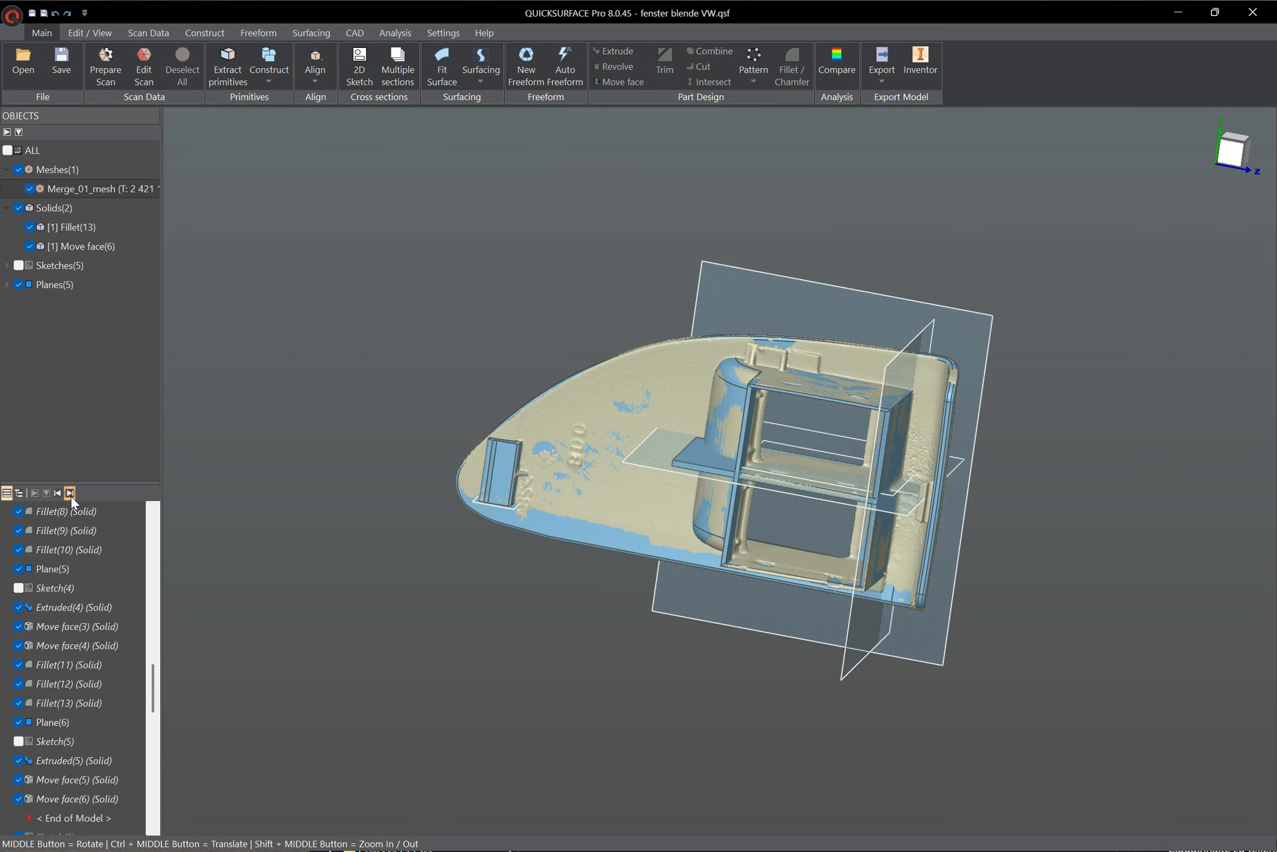
# Step: Advance the end-of-model marker through Sketch(6), Plane(7), Sketch(7) and Sketch(8), up to the Extruded(7) solid
pyautogui.click(70, 493)
pyautogui.click(70, 493)
pyautogui.click(70, 493)
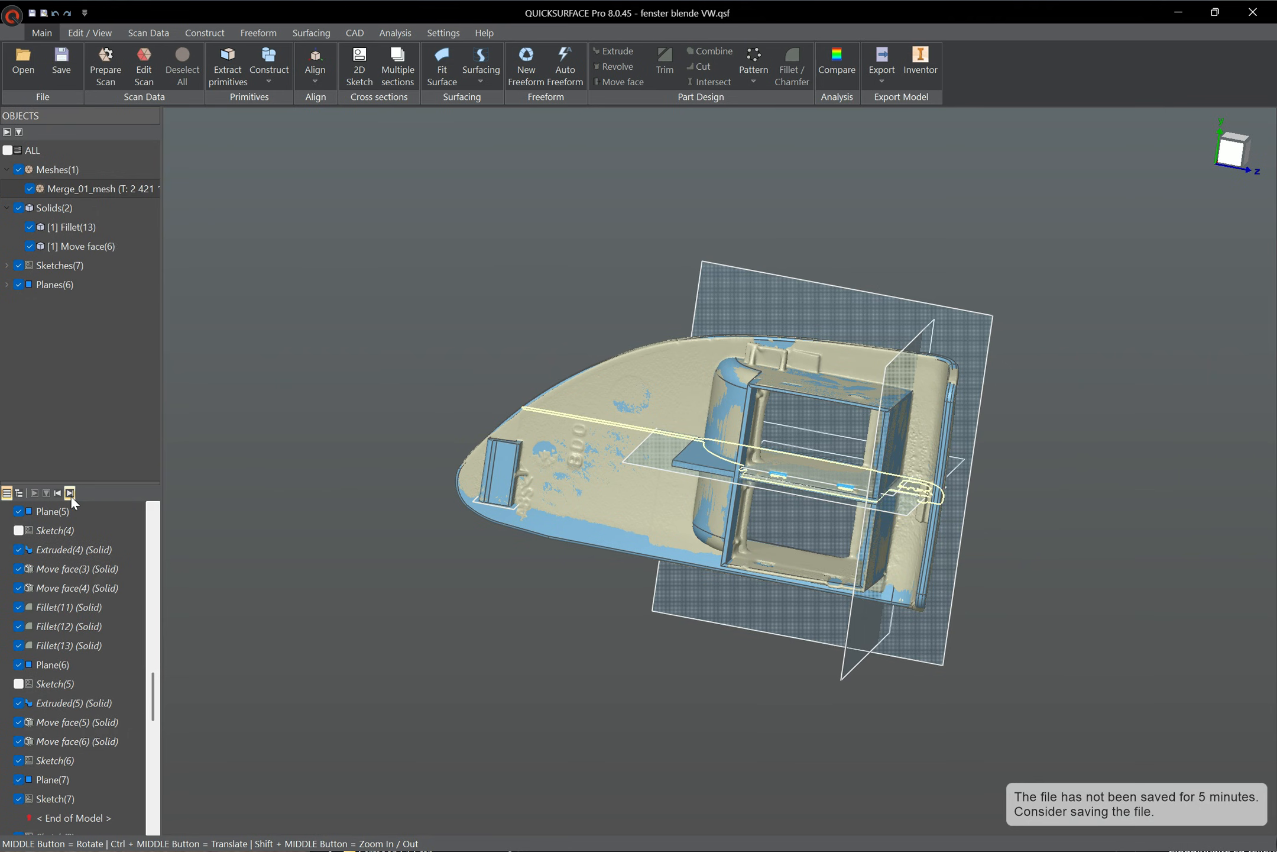
pyautogui.click(71, 493)
pyautogui.click(70, 493)
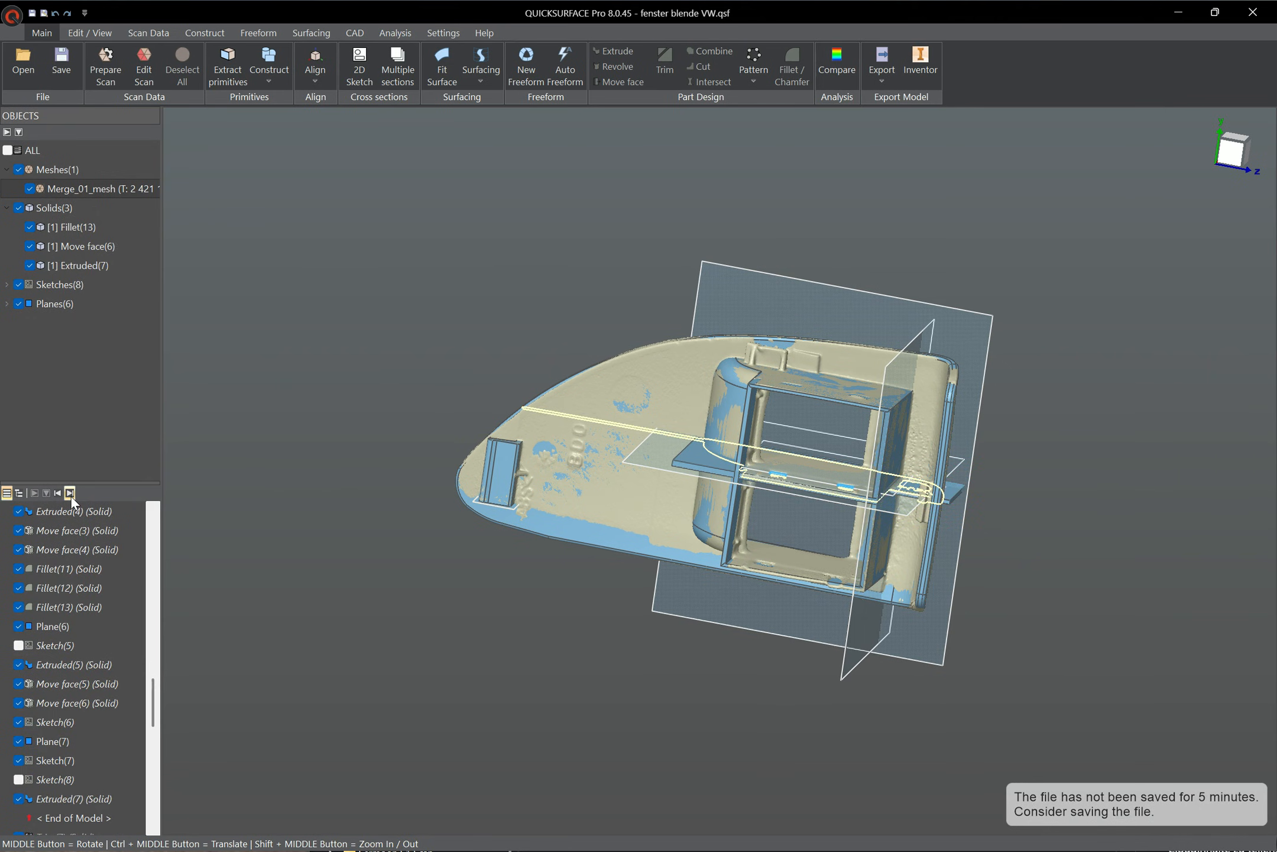
# Step: Advance the end-of-model marker through Trim(7), Move face(7), Move face(8) and Trim(8), up to Move face(9)
pyautogui.click(71, 495)
pyautogui.click(70, 494)
pyautogui.click(70, 494)
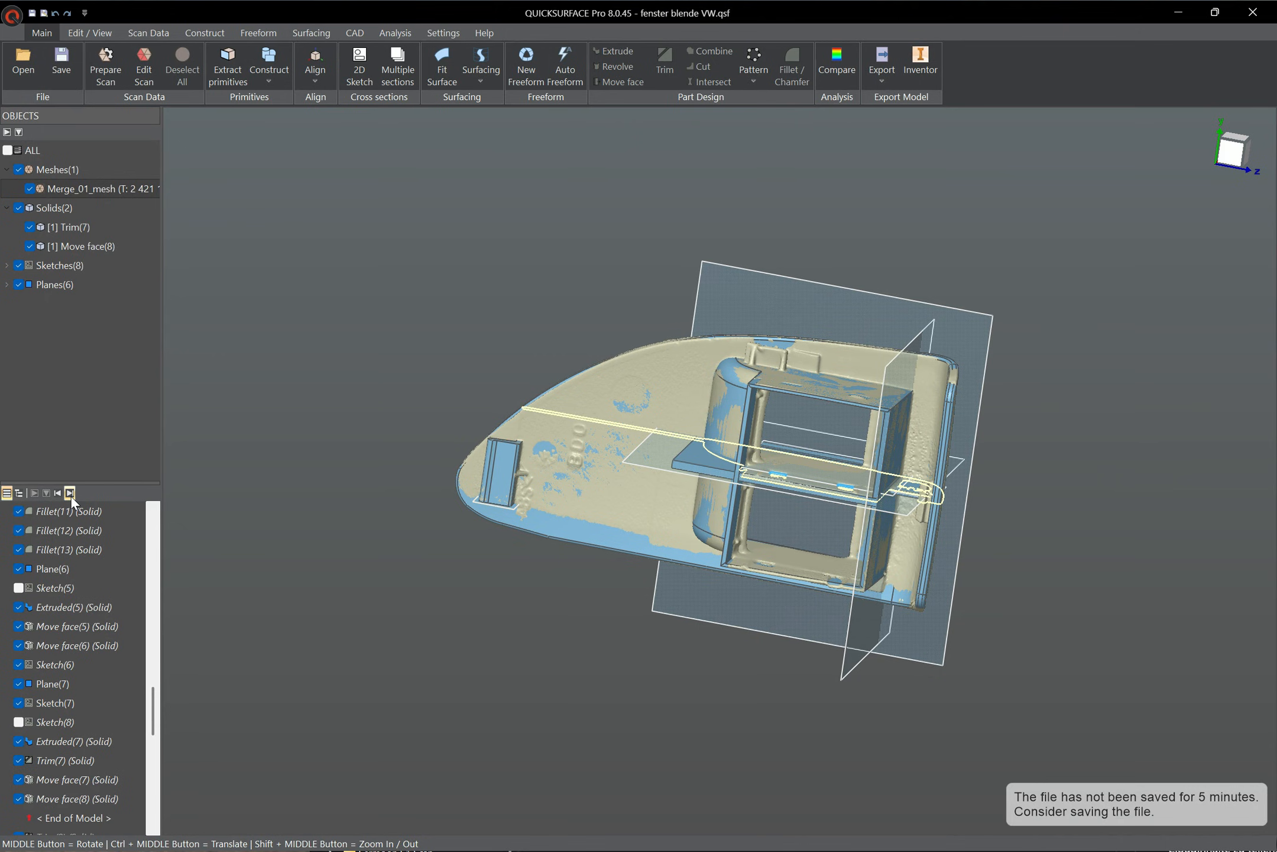
pyautogui.click(71, 494)
pyautogui.click(71, 495)
# Step: Advance the end-of-model marker through Extruded(6), Plane(8) and Sketch(9) to Extruded(8), and inspect the slots inside the box
pyautogui.click(70, 494)
pyautogui.click(71, 495)
pyautogui.click(70, 494)
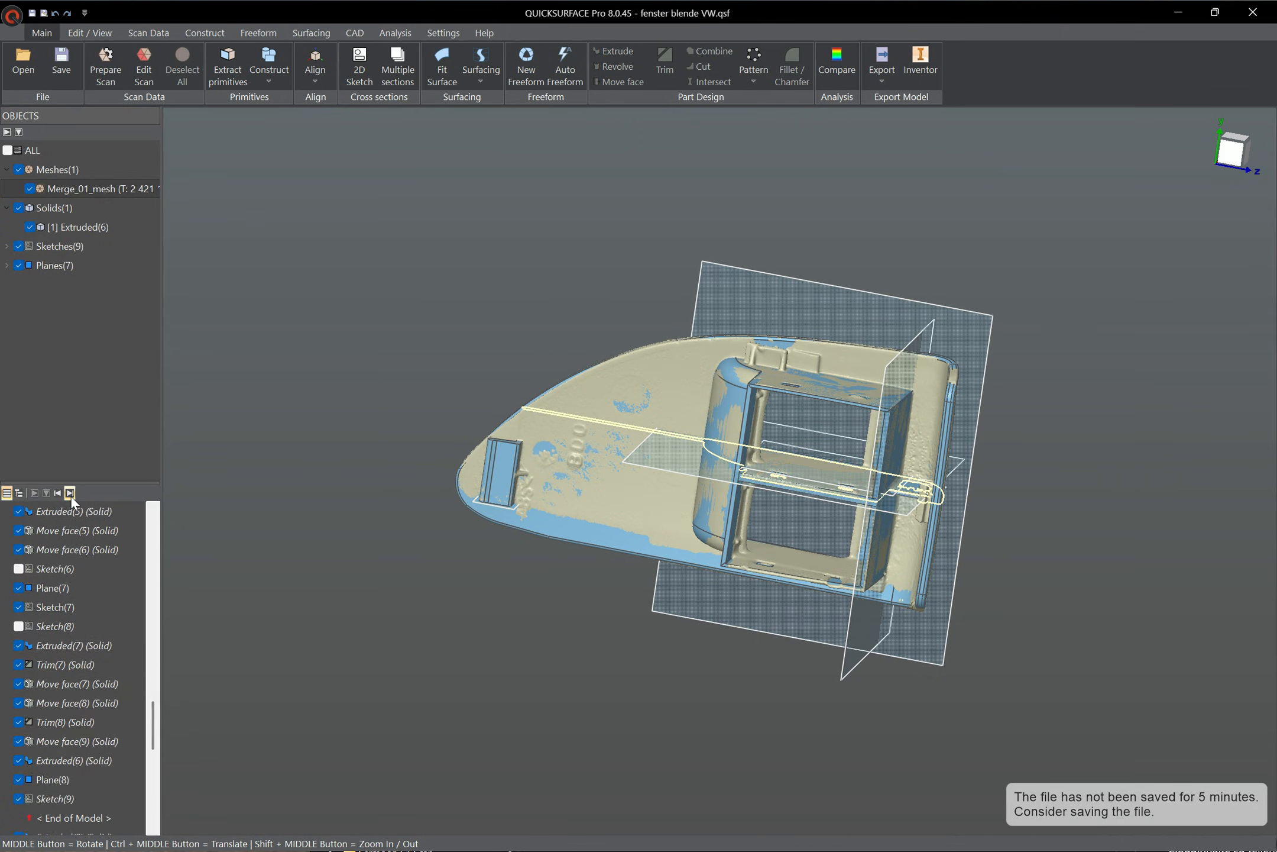
pyautogui.click(70, 495)
pyautogui.moveTo(490, 664); pyautogui.dragTo(253, 468, button='middle')
pyautogui.moveTo(1113, 596); pyautogui.dragTo(1081, 593, button='middle')
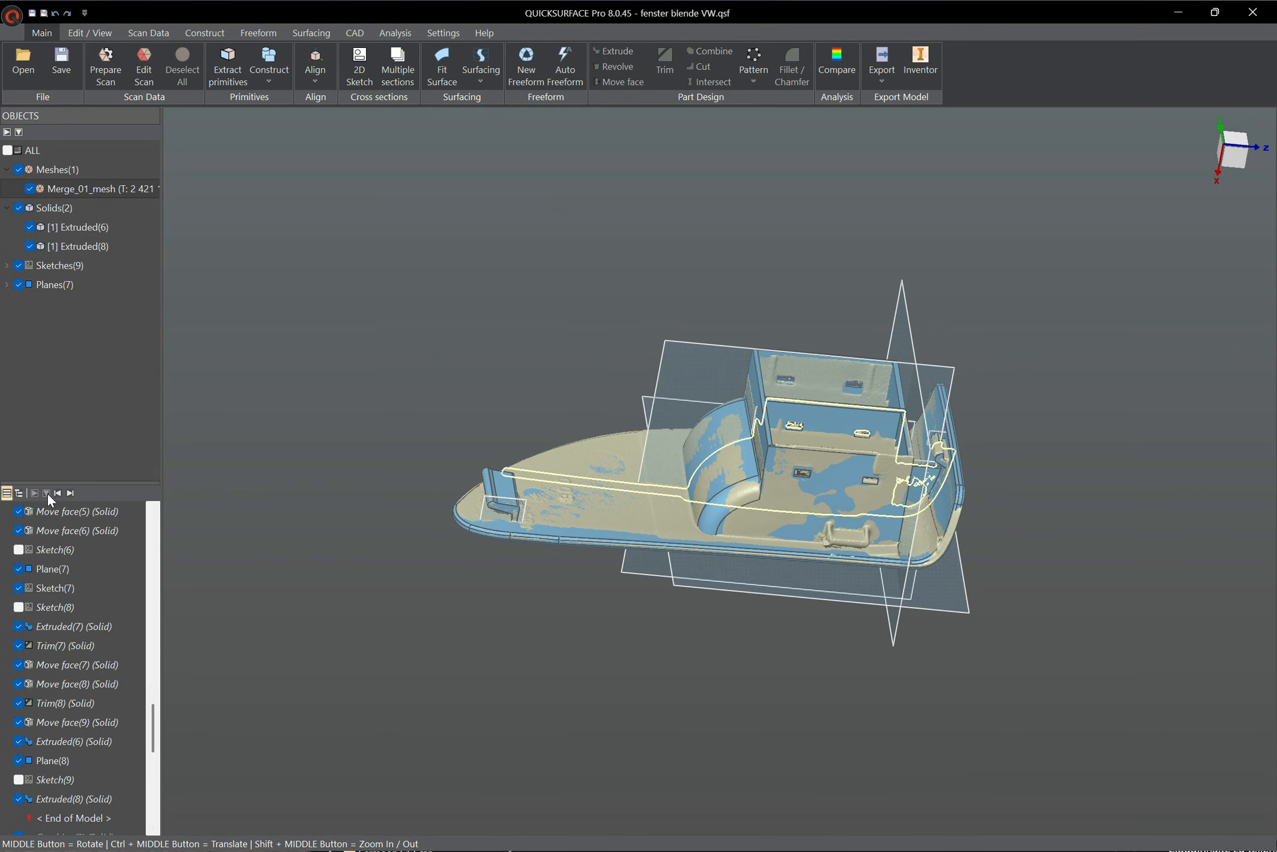
# Step: Advance the end-of-model marker through Combine(2), Fillet(14), Plane(9), Sketch(10) and Extruded(9), up to Shell(1)
pyautogui.click(71, 494)
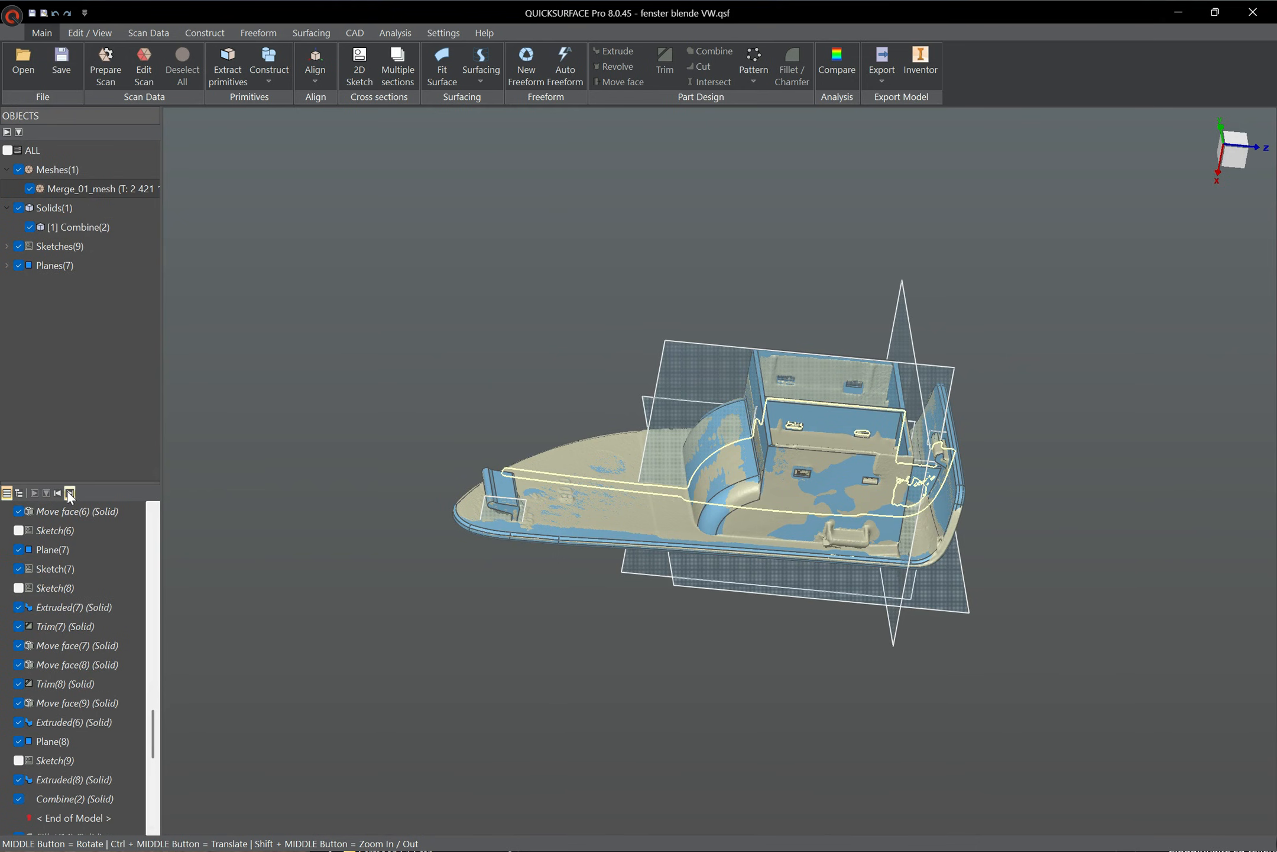
pyautogui.click(69, 493)
pyautogui.click(70, 494)
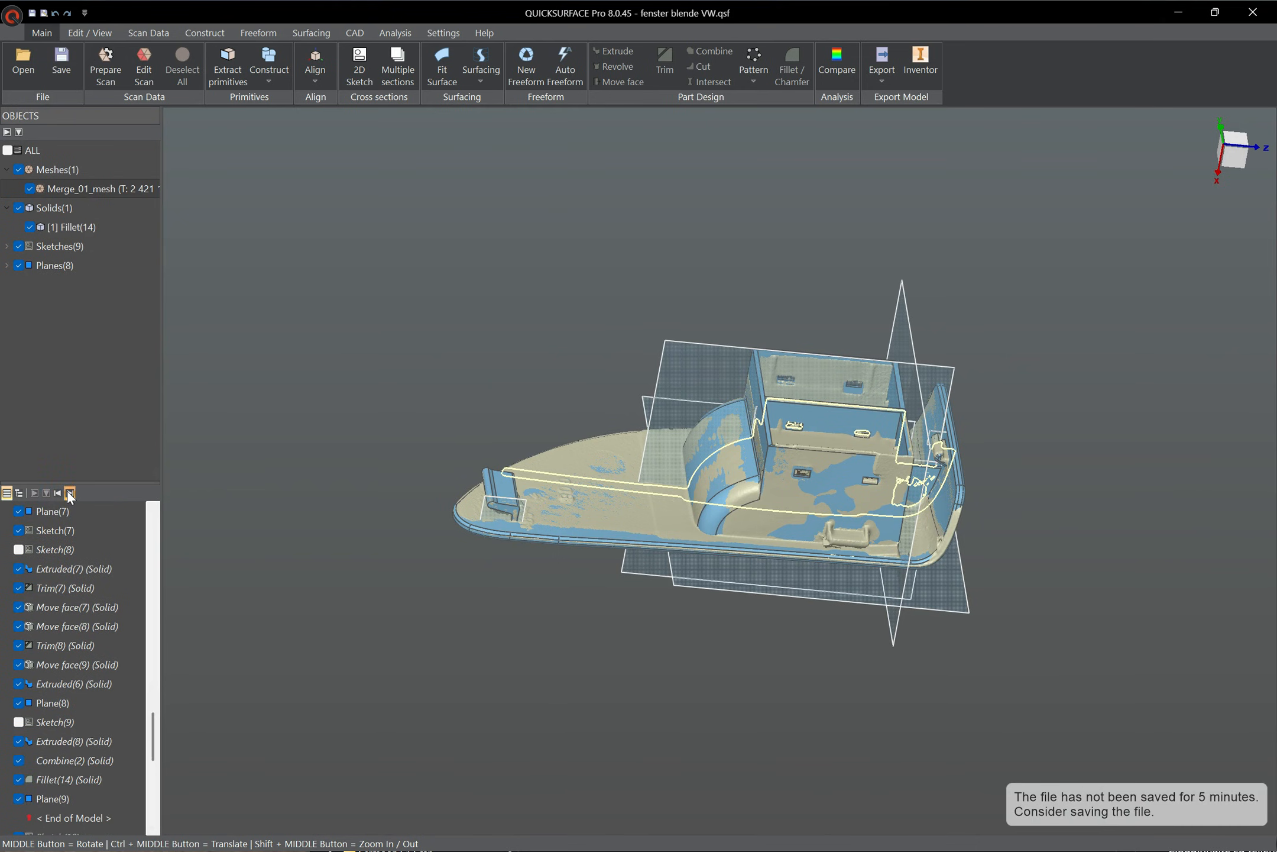
pyautogui.click(69, 493)
pyautogui.click(70, 494)
pyautogui.click(69, 494)
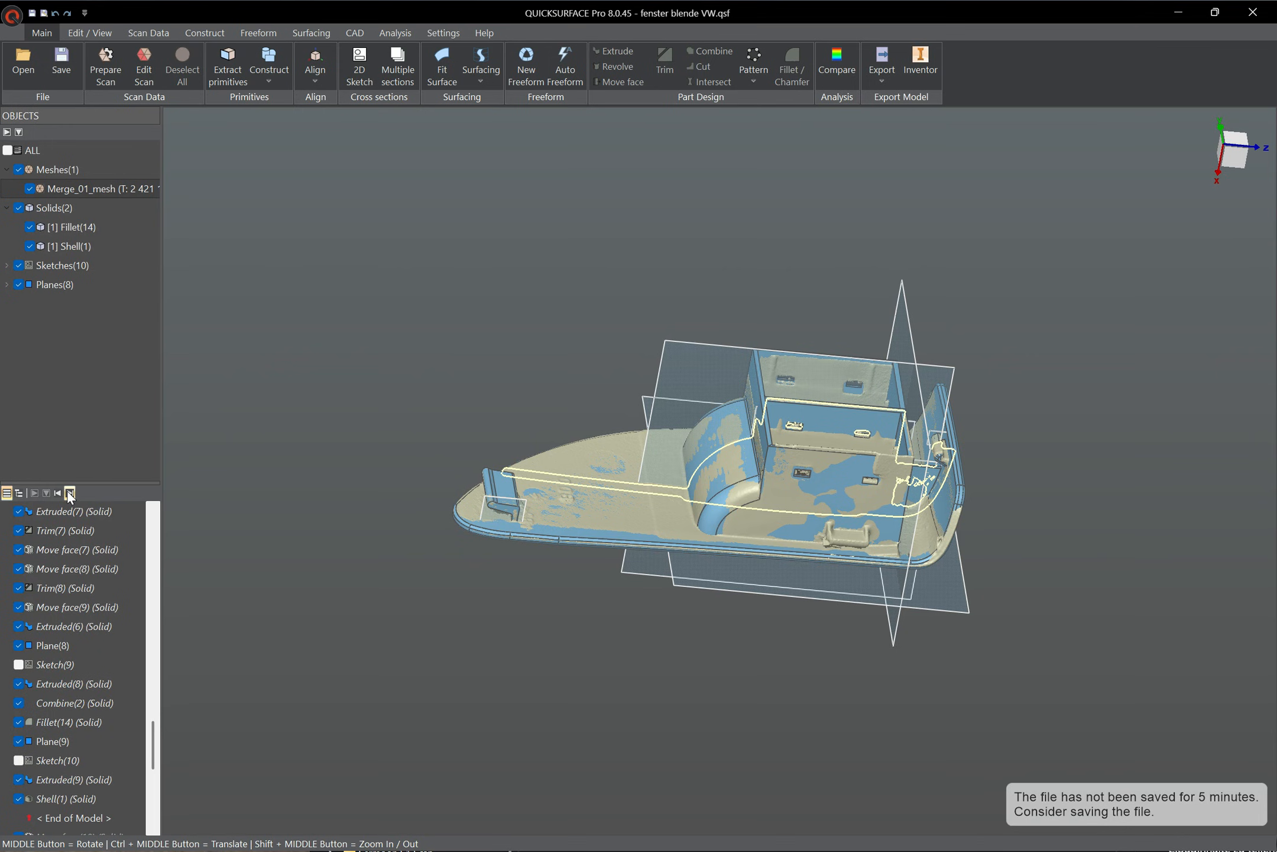
# Step: Advance the end-of-model marker through the five face moves on the shelled solid, from Move face(10) to Move face(14)
pyautogui.click(69, 494)
pyautogui.click(70, 494)
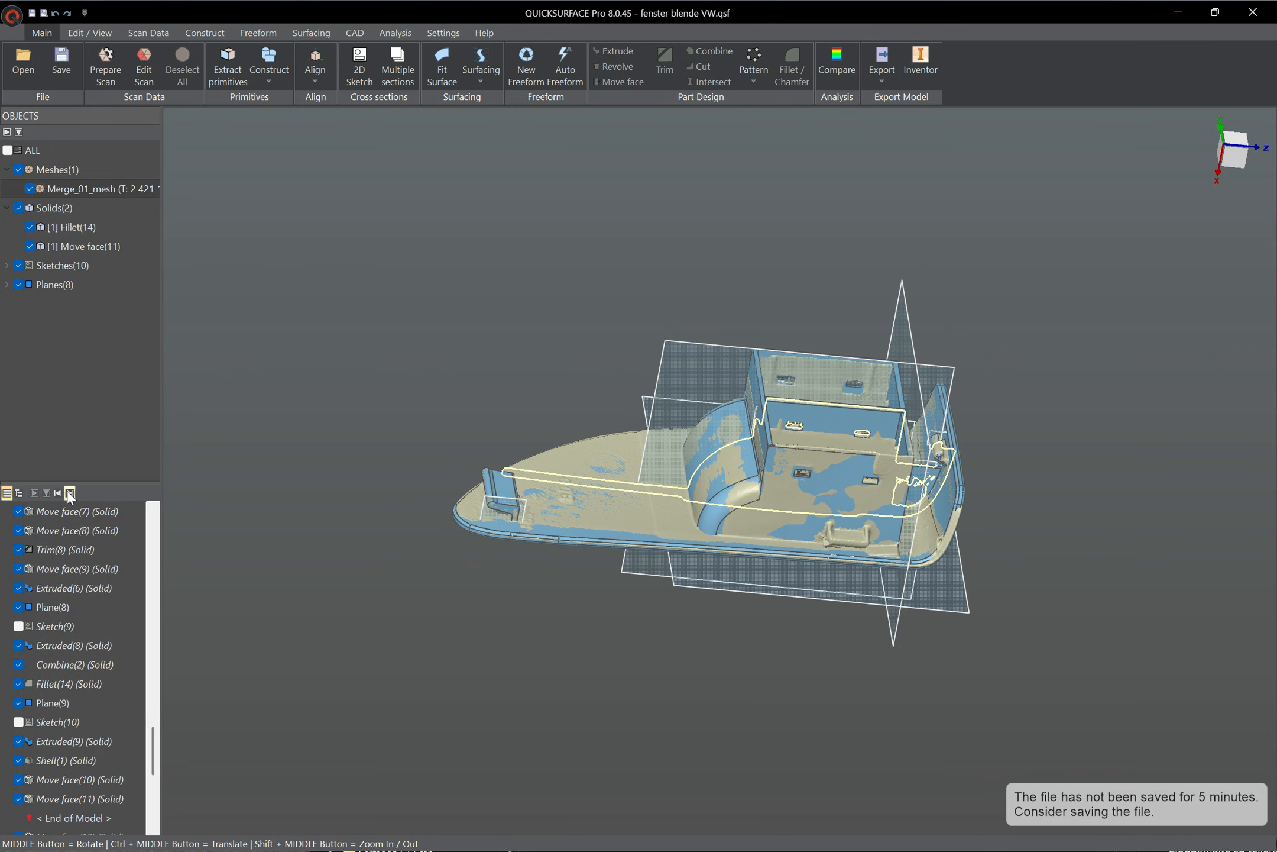
pyautogui.click(69, 494)
pyautogui.click(70, 494)
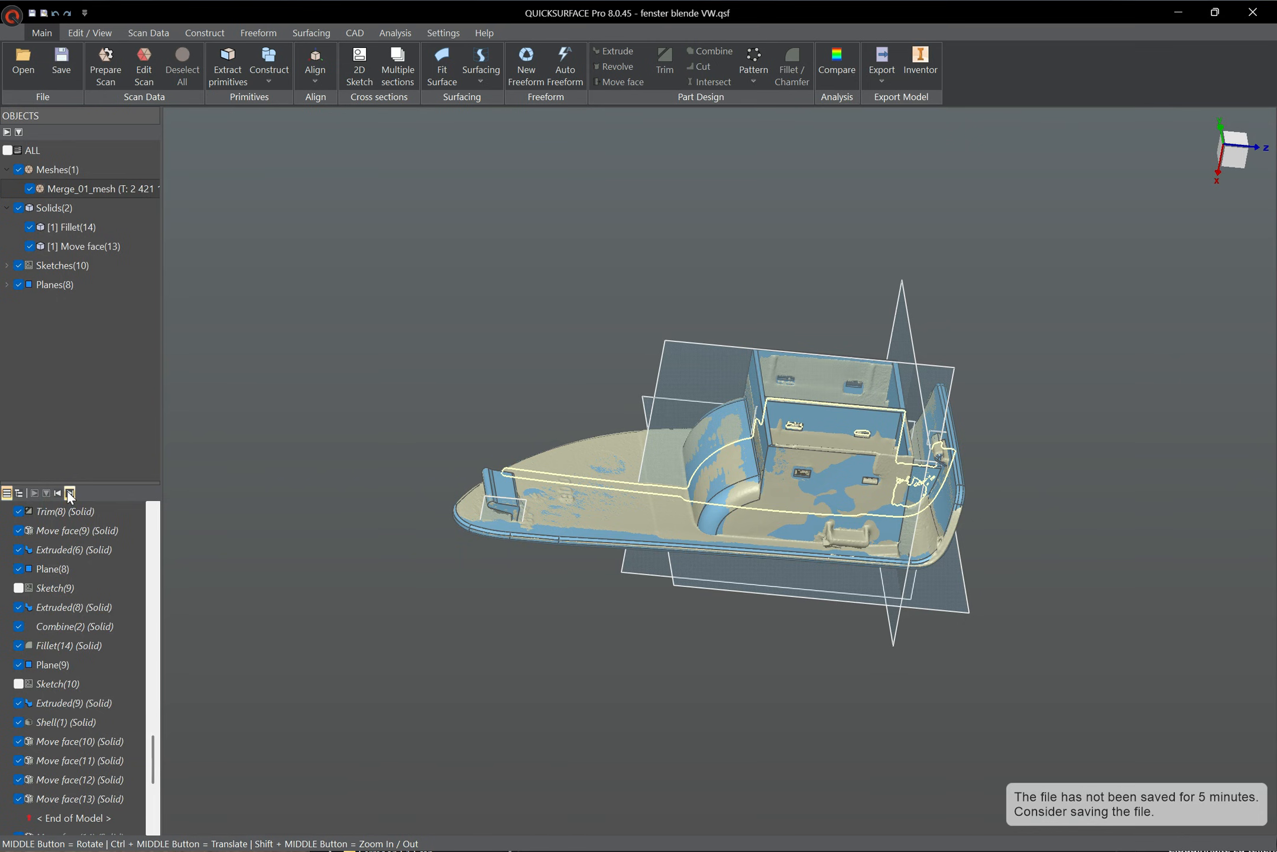
pyautogui.click(69, 494)
# Step: Advance the end-of-model marker through Move/Copy(1) and Move face(15) to Move face(18), up to Combine(3)
pyautogui.click(70, 493)
pyautogui.click(70, 493)
pyautogui.click(70, 494)
pyautogui.click(70, 493)
pyautogui.click(70, 494)
pyautogui.click(70, 493)
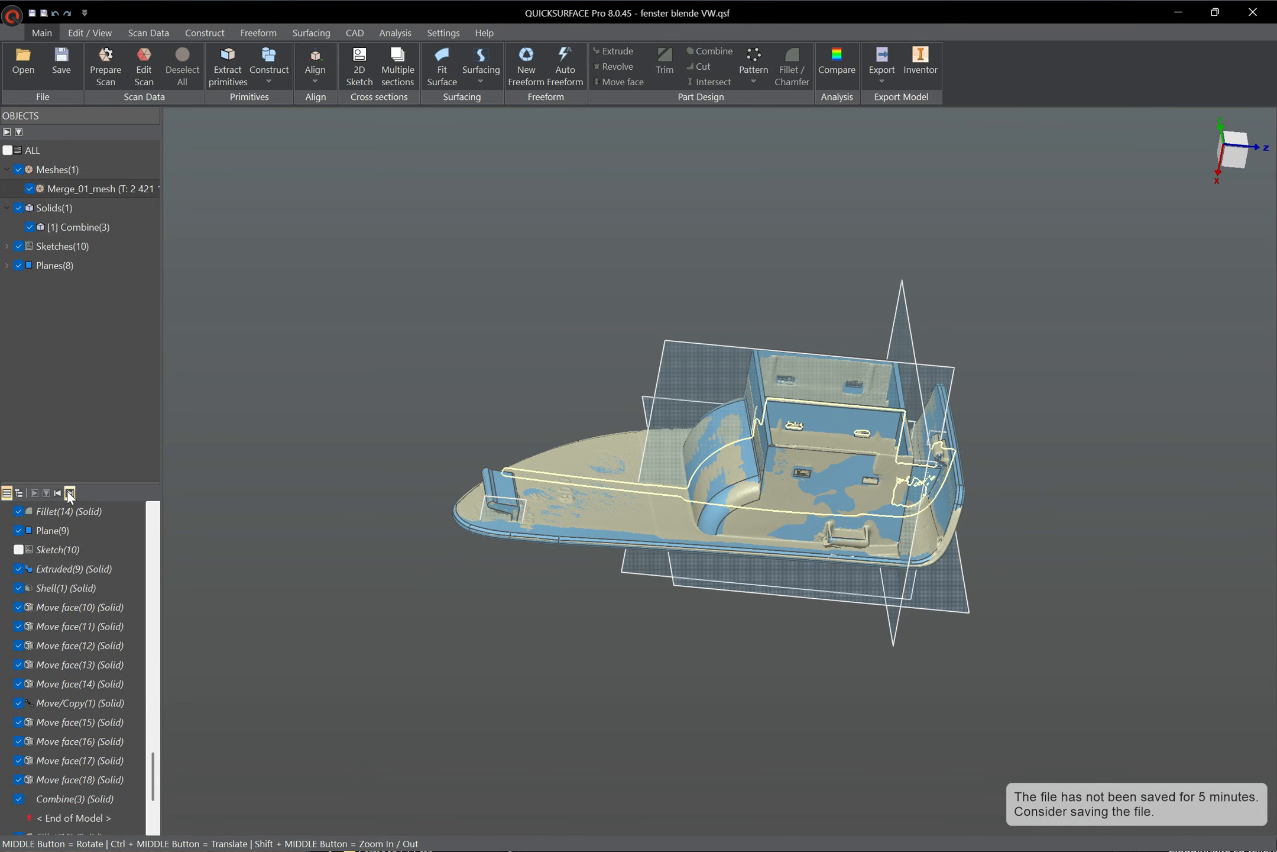
# Step: Advance the end-of-model marker through the remaining fillets to Fillet(21) at the end of the history, and inspect the outer face against the mesh
pyautogui.click(69, 493)
pyautogui.click(69, 493)
pyautogui.click(70, 493)
pyautogui.click(69, 493)
pyautogui.click(69, 494)
pyautogui.click(70, 493)
pyautogui.click(70, 493)
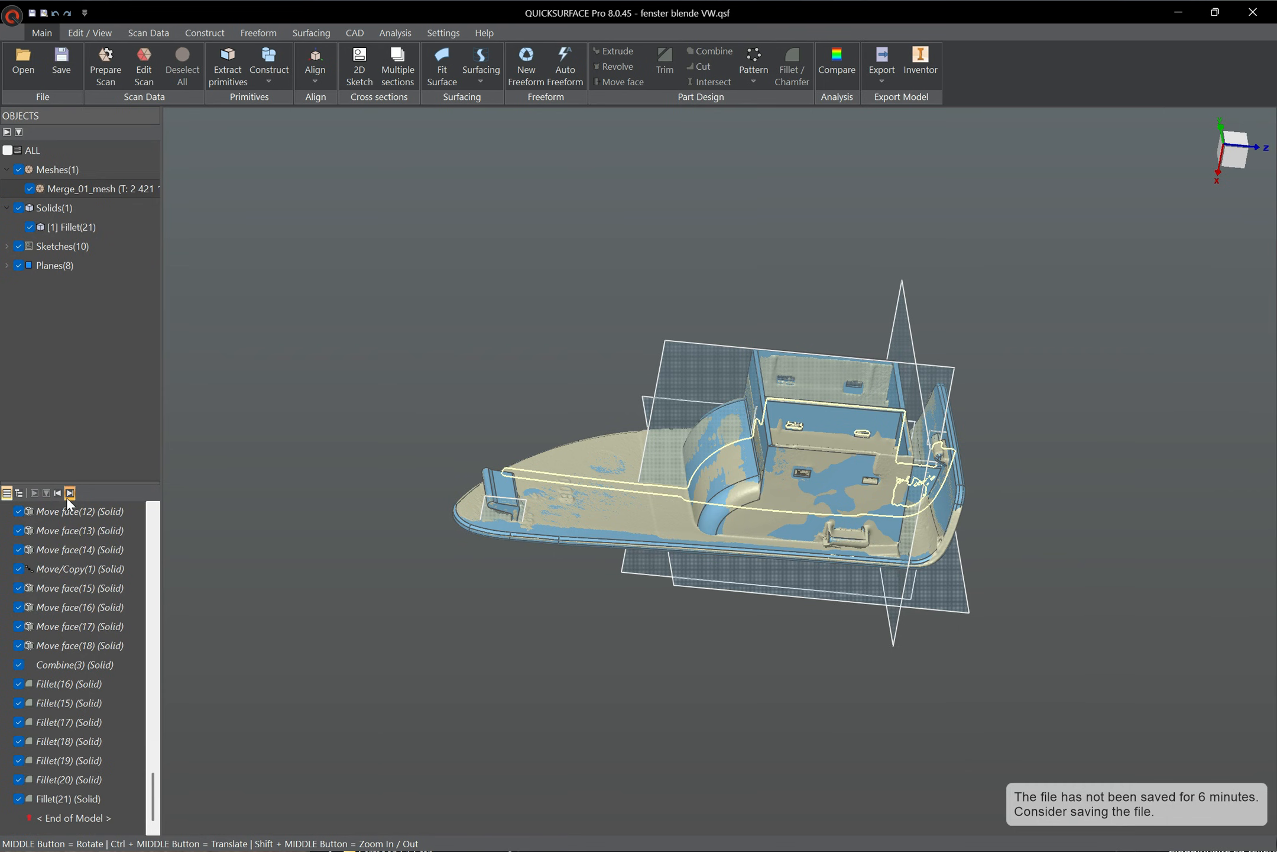
pyautogui.moveTo(456, 296); pyautogui.dragTo(893, 475, button='middle')
pyautogui.moveTo(731, 635); pyautogui.dragTo(1059, 189, button='middle')
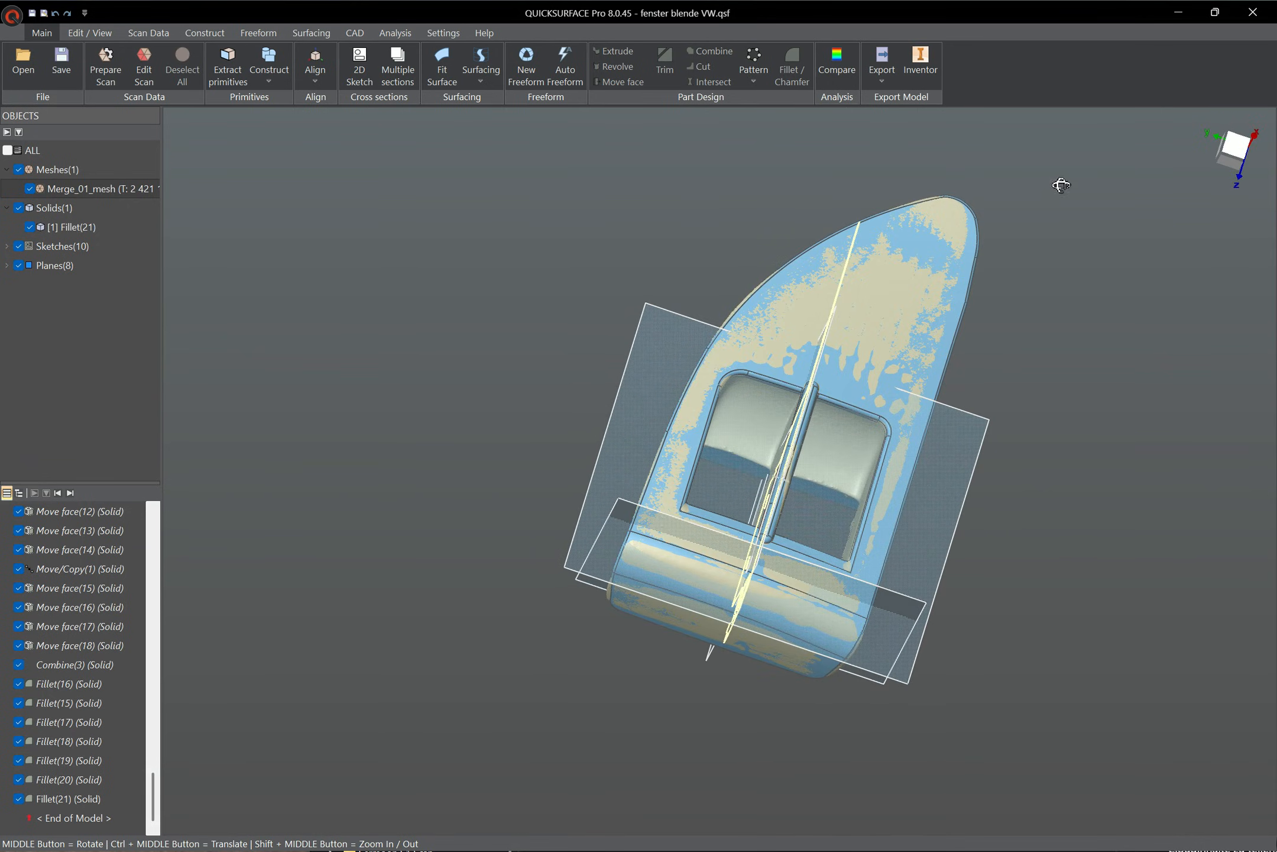
# Step: Hide the scan mesh, all the planes from Plane(1) to Plane(9), and Sketch(7), leaving only the Fillet(21) solid displayed
pyautogui.click(30, 188)
pyautogui.moveTo(1070, 707); pyautogui.dragTo(65, 517, button='middle')
pyautogui.click(19, 493)
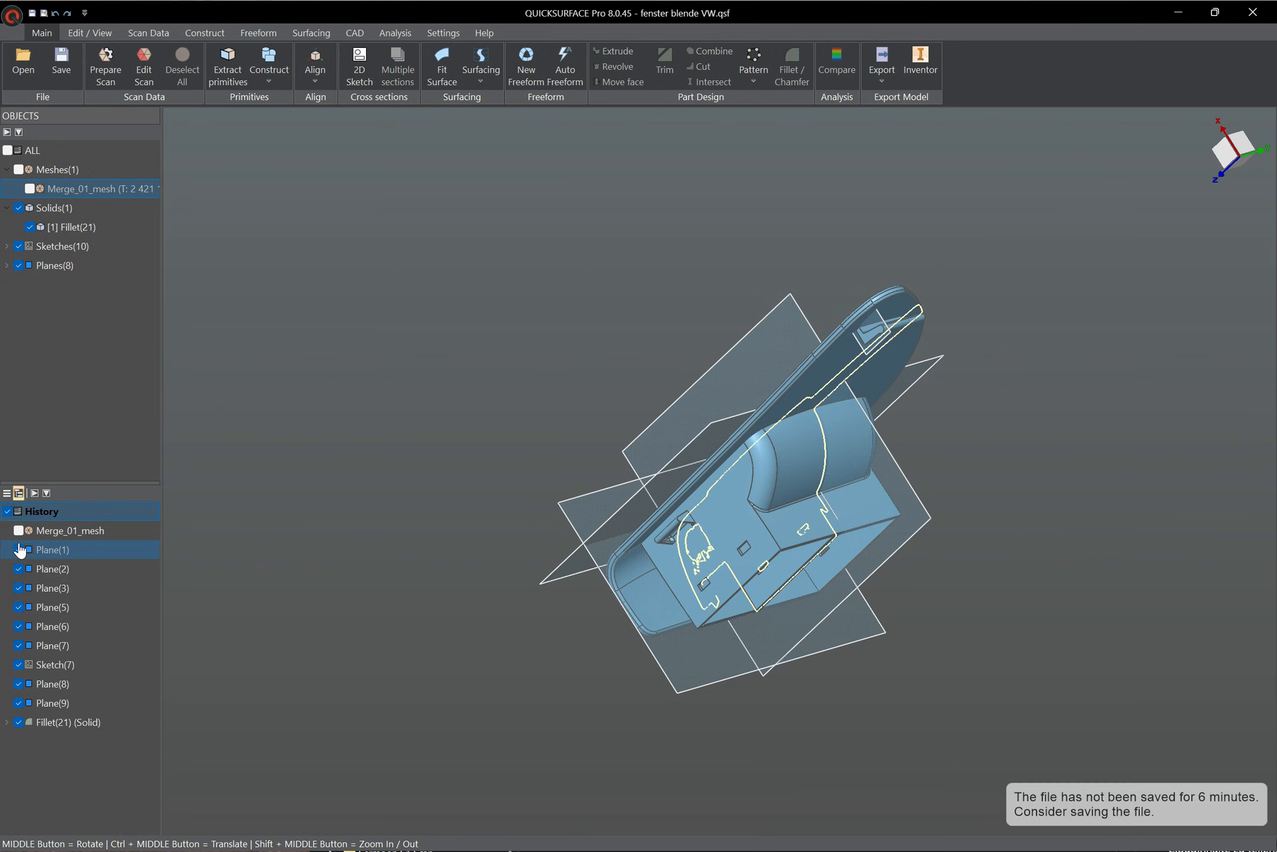
pyautogui.click(19, 549)
pyautogui.click(19, 568)
pyautogui.click(19, 588)
pyautogui.click(19, 607)
pyautogui.click(19, 626)
pyautogui.click(19, 645)
pyautogui.click(19, 664)
pyautogui.click(19, 684)
pyautogui.click(19, 703)
# Step: Examine the finished trim solid from all sides, including the inner box, clips, slots and the outer face with its two openings
pyautogui.moveTo(601, 376); pyautogui.dragTo(561, 129, button='middle')
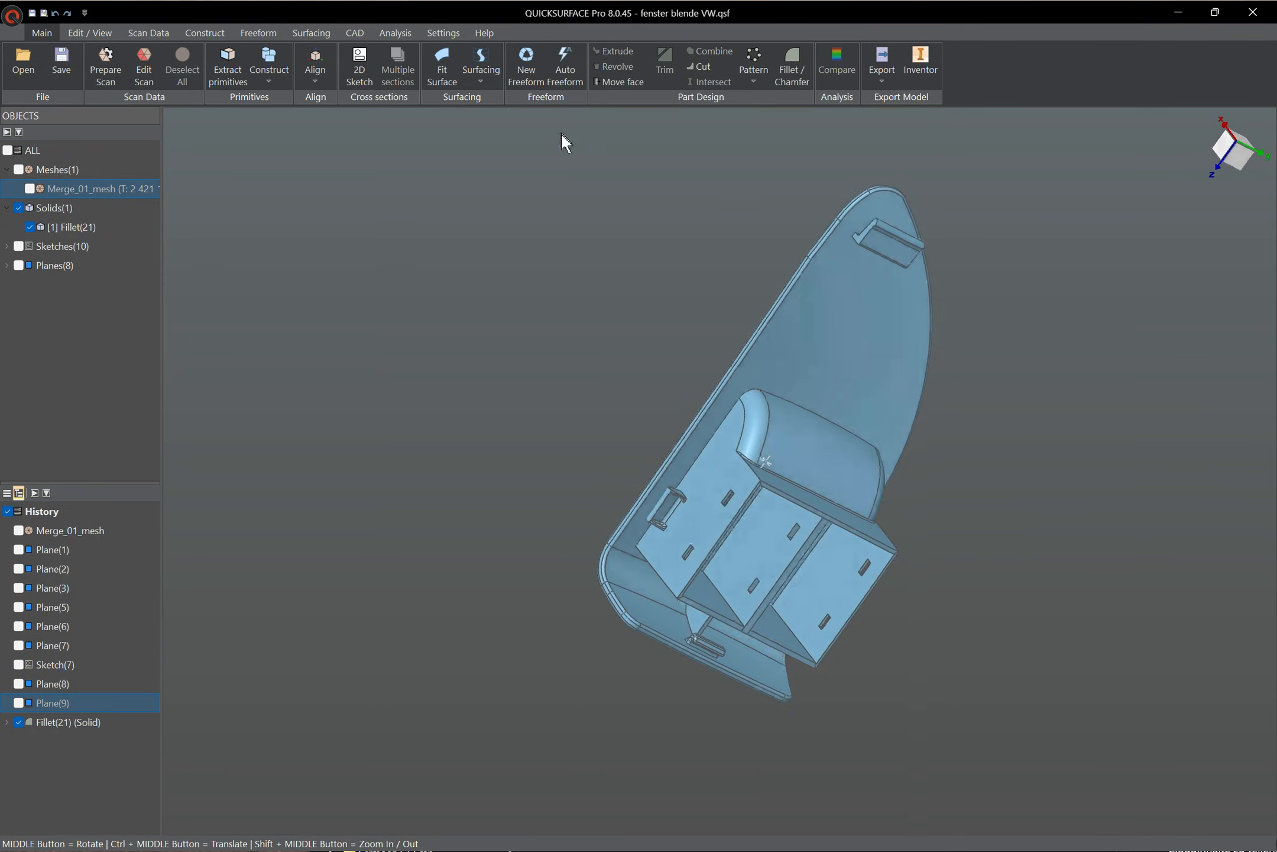
pyautogui.moveTo(953, 584); pyautogui.dragTo(615, 274, button='middle')
pyautogui.moveTo(567, 653); pyautogui.dragTo(590, 579, button='middle')
pyautogui.moveTo(792, 687); pyautogui.dragTo(626, 144, button='middle')
pyautogui.moveTo(1202, 460); pyautogui.dragTo(881, 612, button='middle')
pyautogui.moveTo(644, 673); pyautogui.dragTo(576, 484, button='middle')
pyautogui.scroll(3, 579, 484)
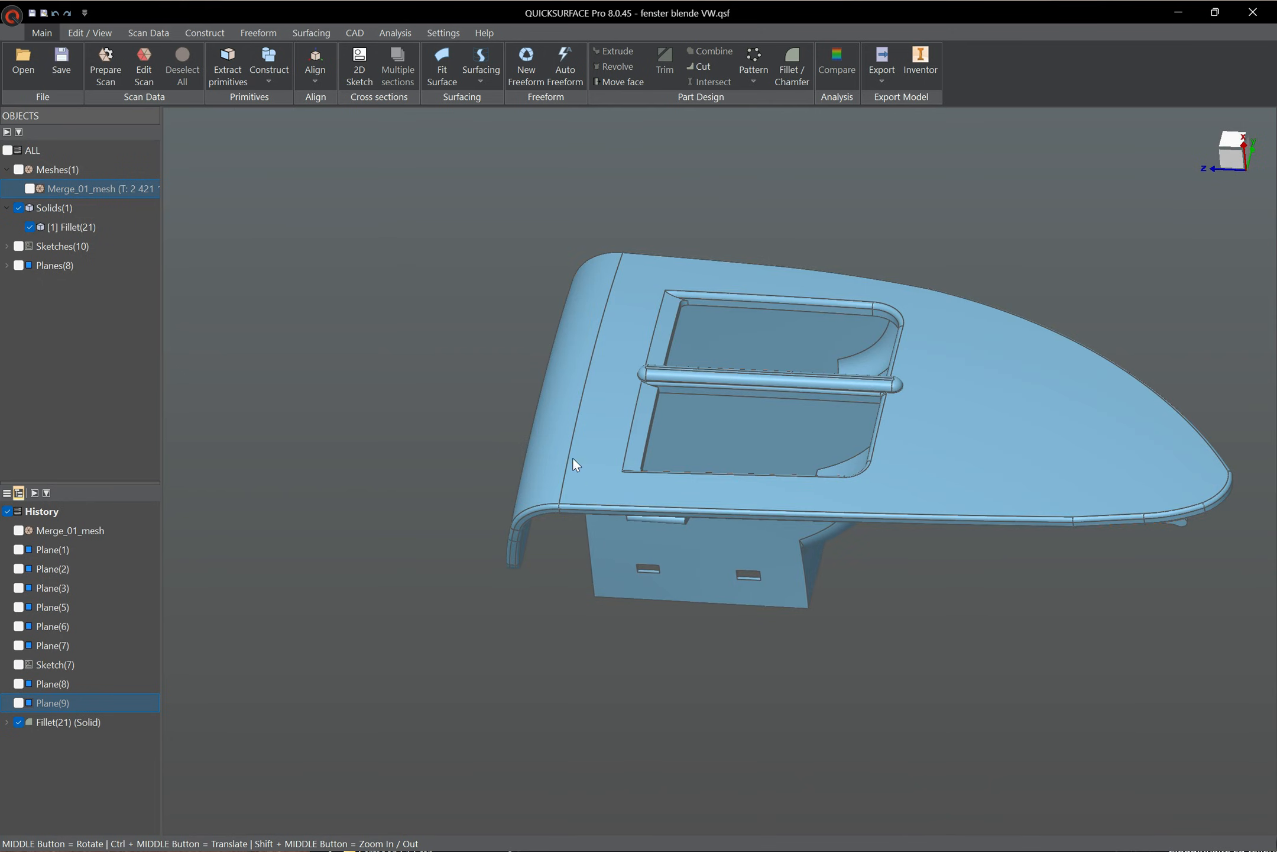